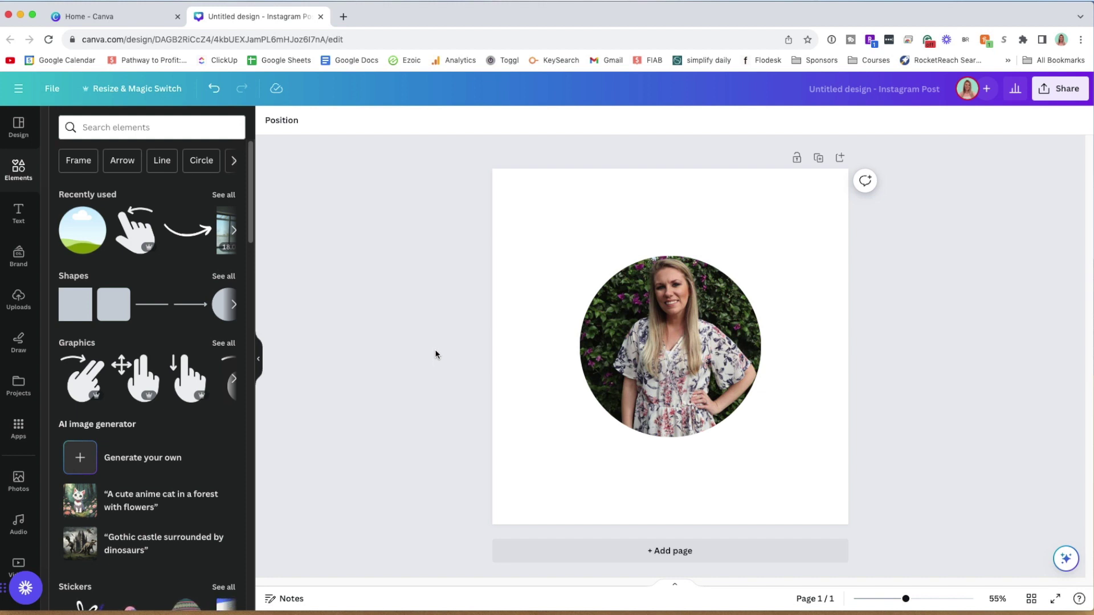
- Delete the circular headshot photo and its frame, leaving the Instagram post page blank
drag(621, 335, 607, 312)
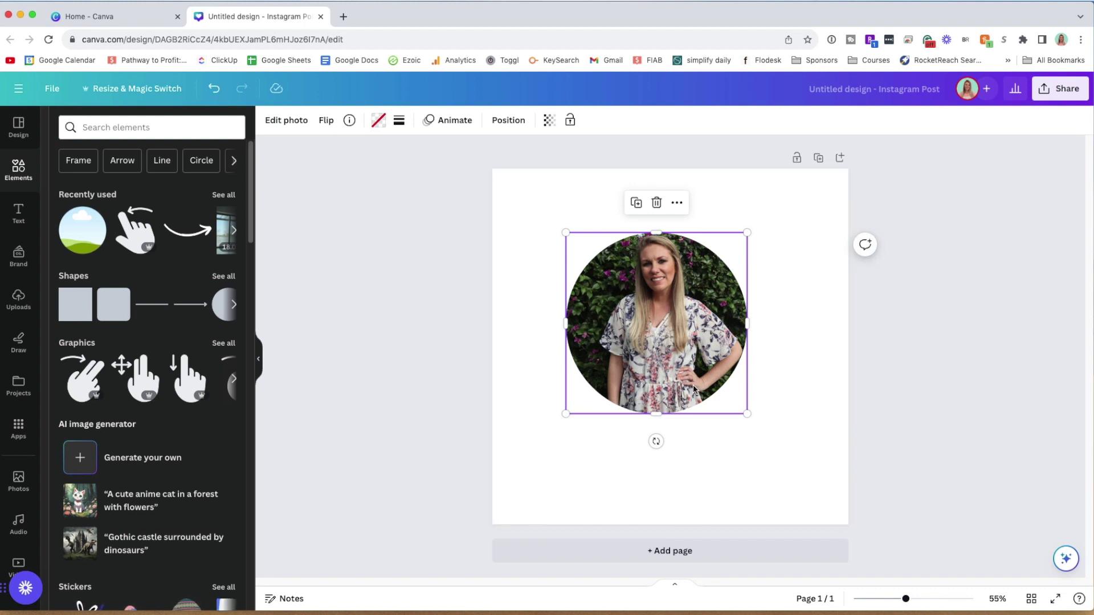
key(Delete)
key(Delete)
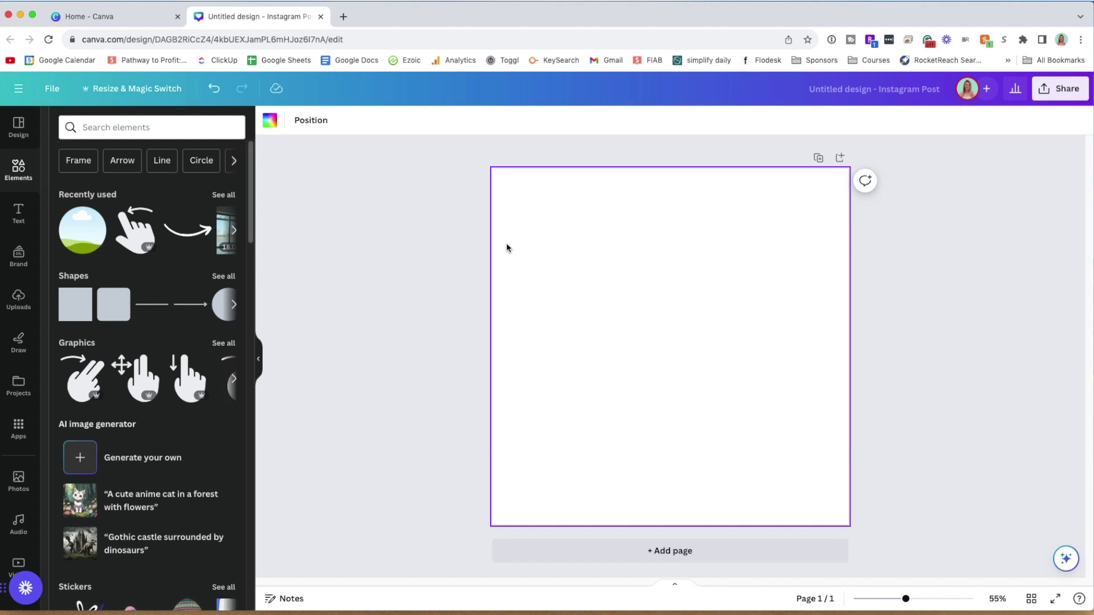
click(447, 249)
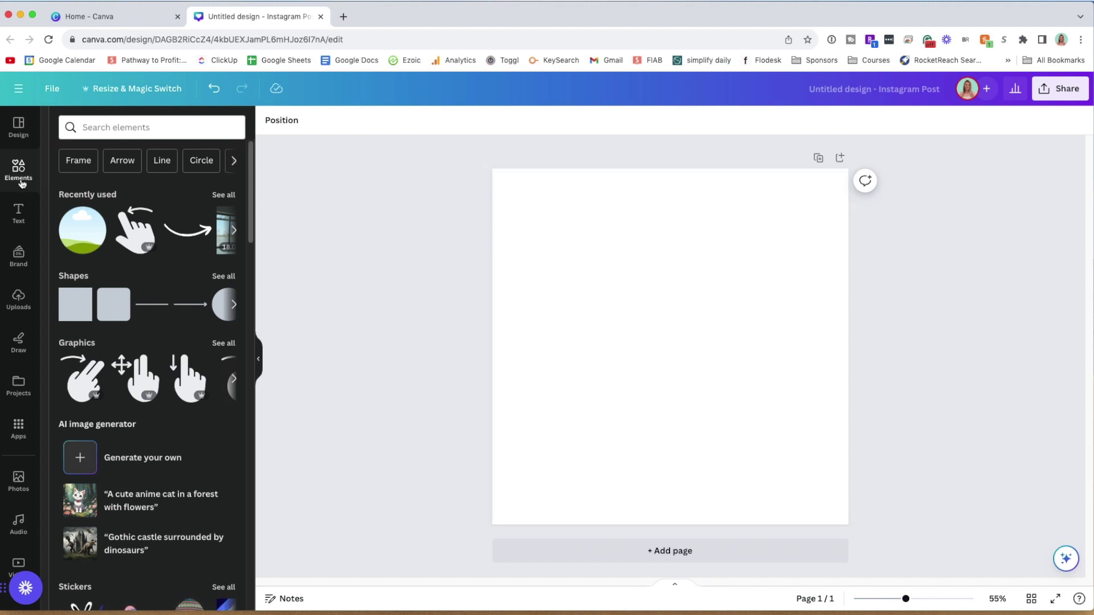
- Search Elements for 'frame', then clear the search and scroll down to the Frames section
click(110, 128)
text(framer)
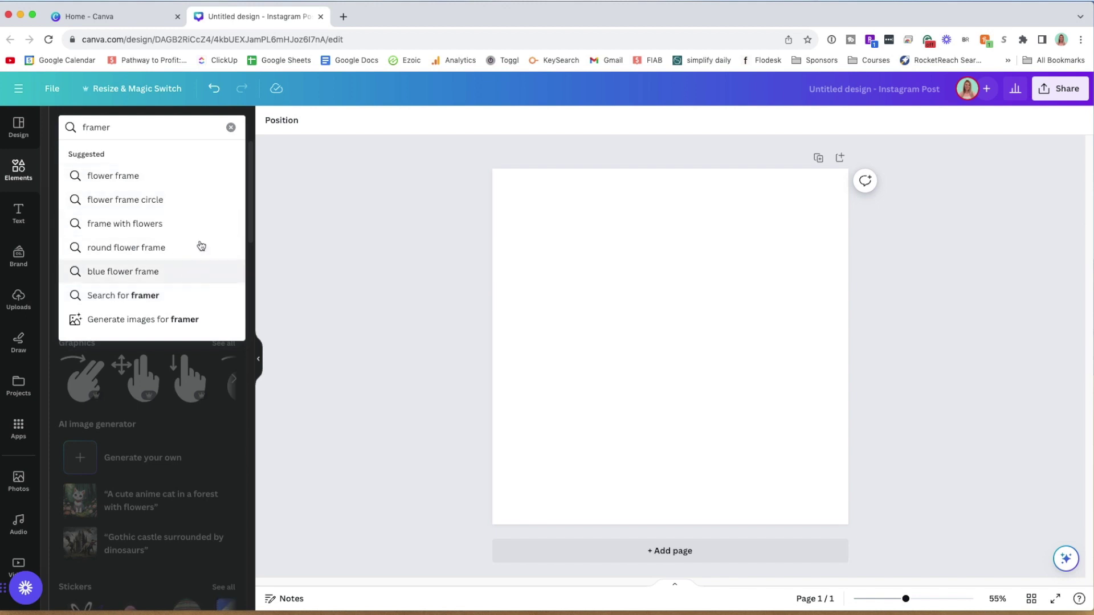
key(BackSpace)
key(Return)
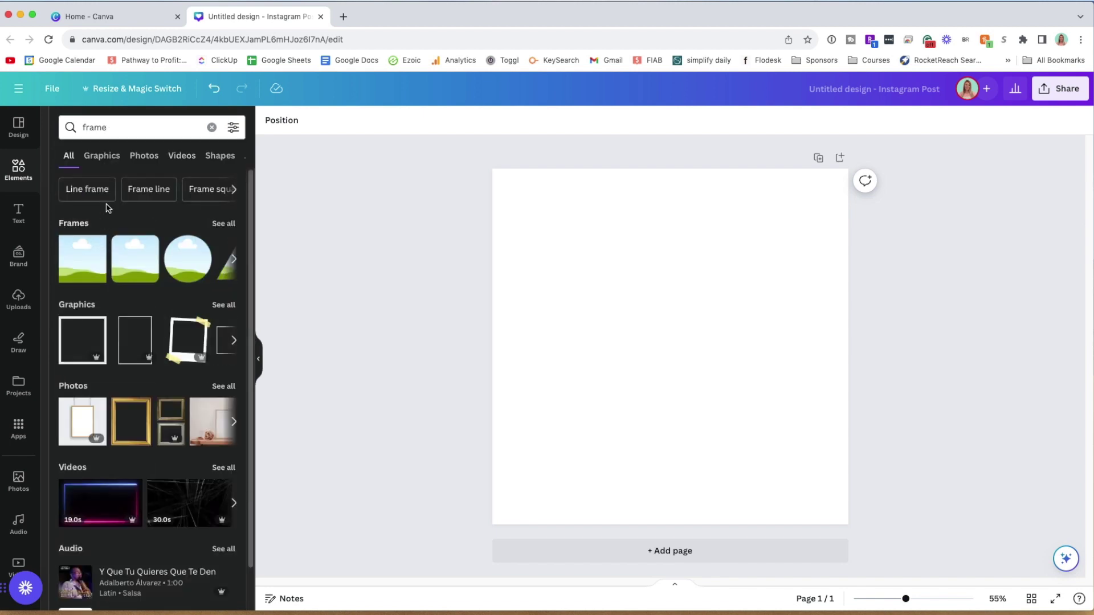
click(212, 127)
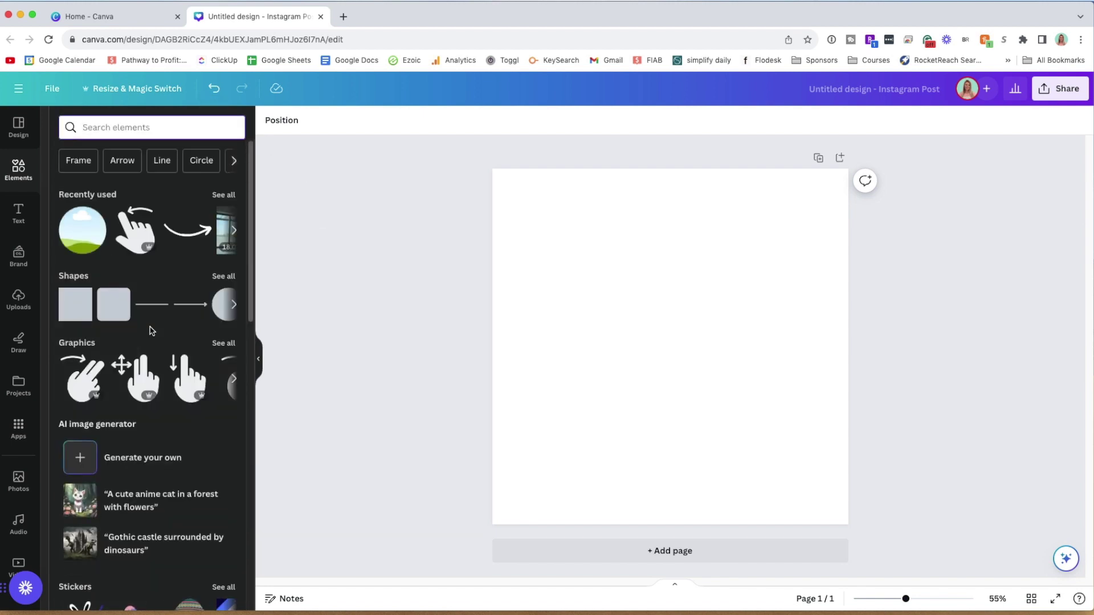
scroll(61, 216, down, 20)
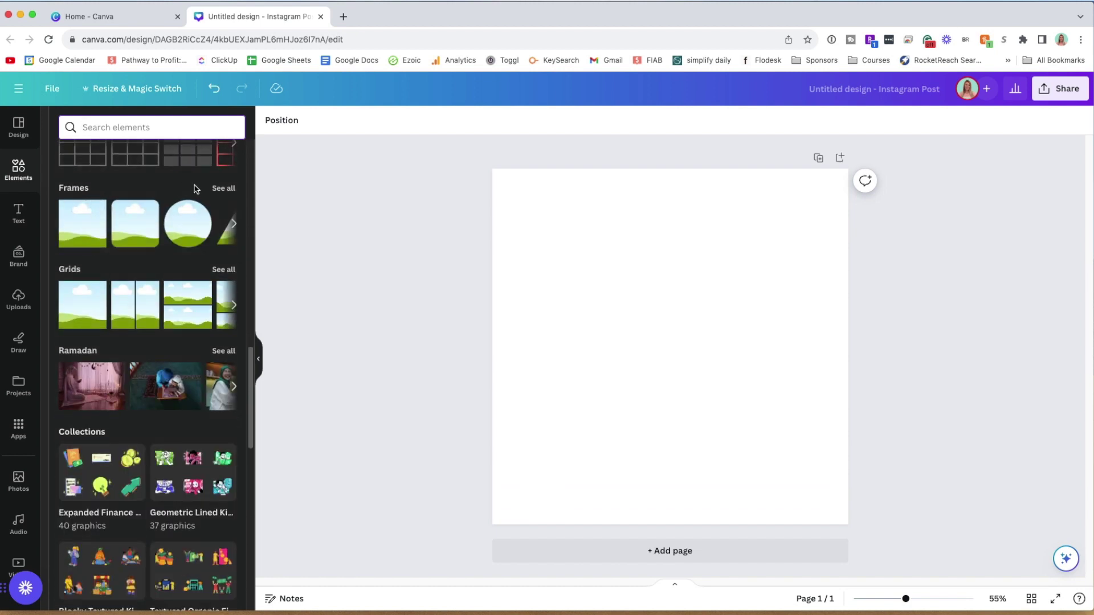
click(224, 189)
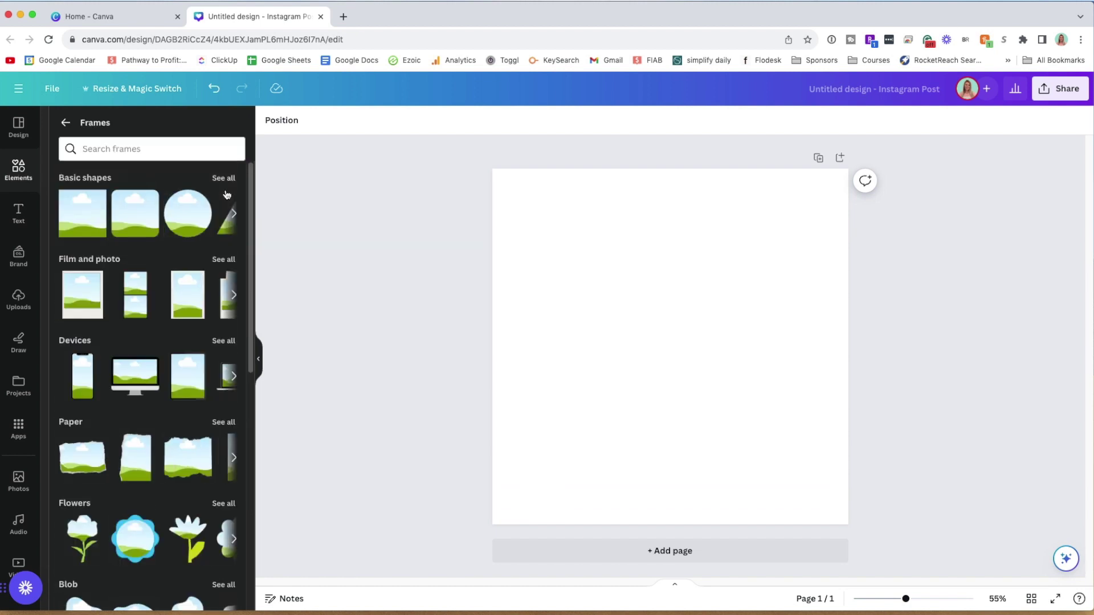
scroll(114, 308, down, 3)
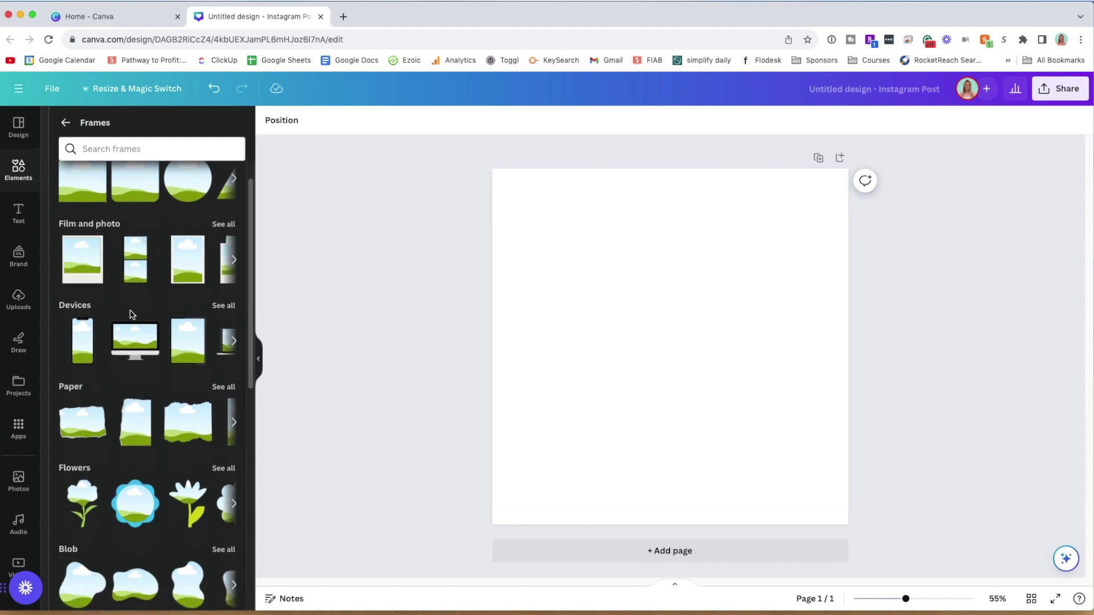
scroll(132, 333, up, 3)
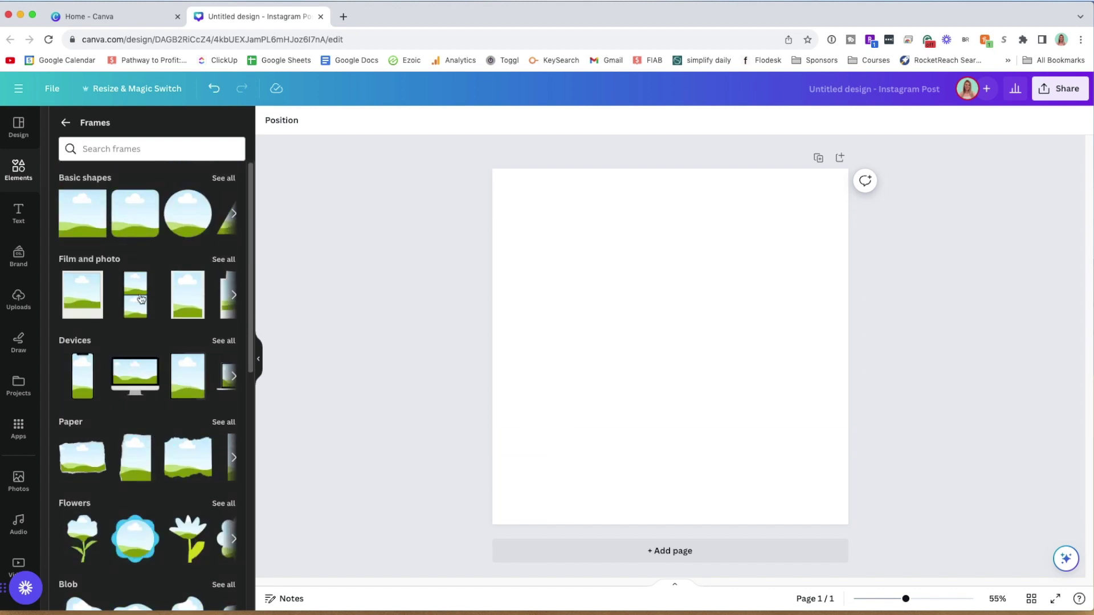
click(224, 179)
scroll(132, 354, down, 5)
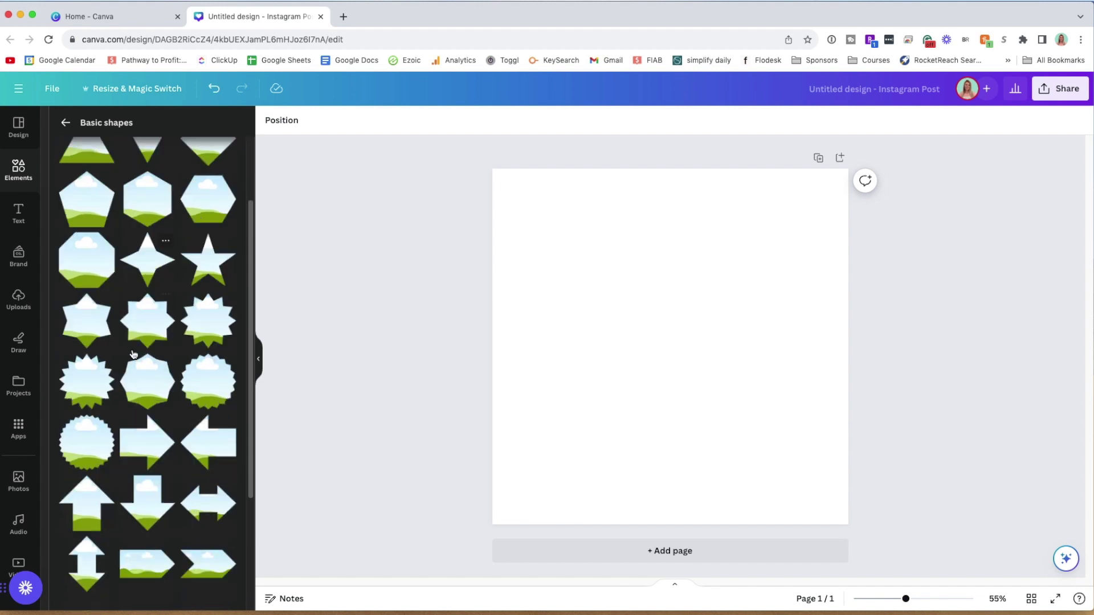
scroll(133, 354, down, 5)
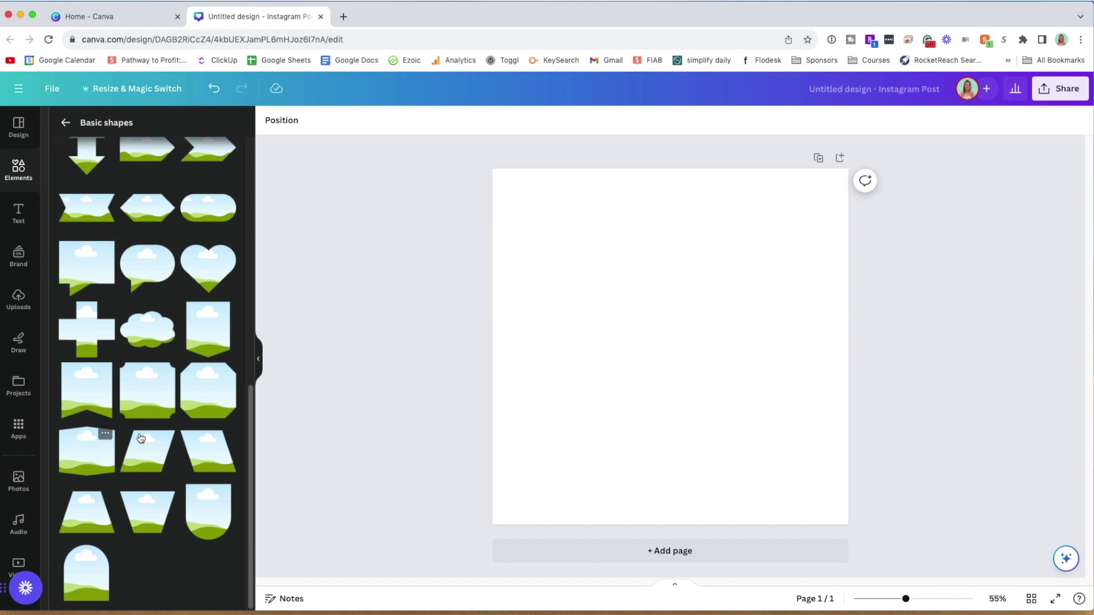
scroll(146, 447, up, 5)
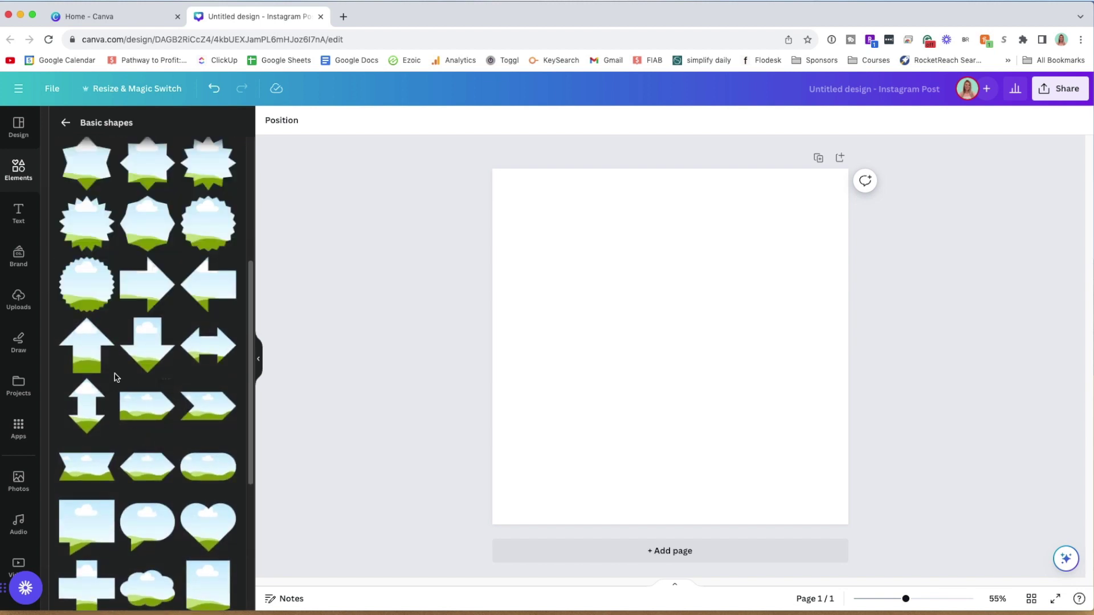
scroll(131, 370, up, 5)
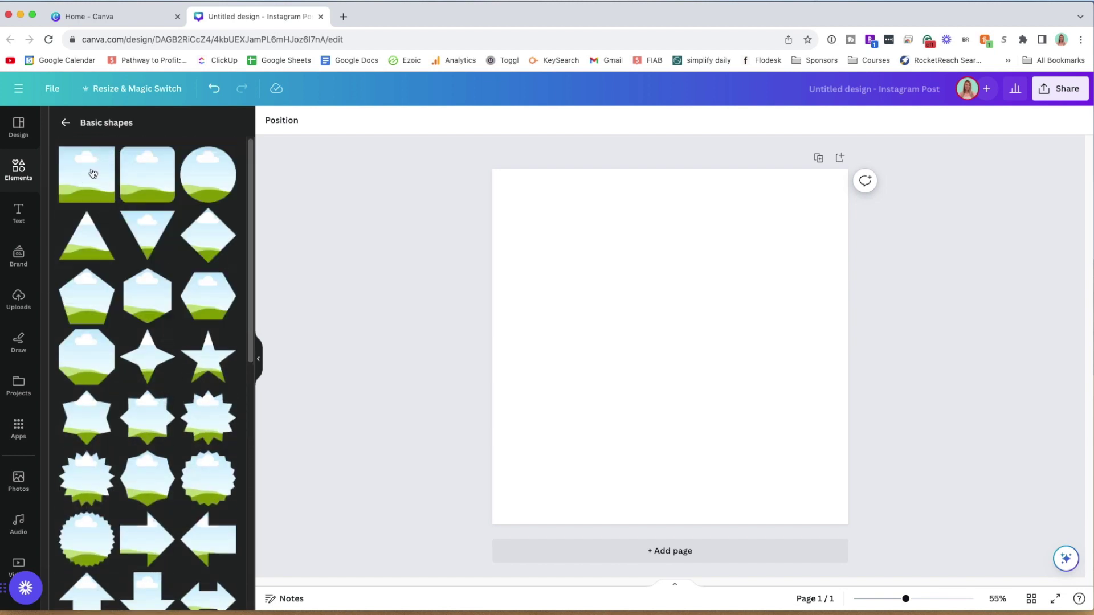
click(65, 123)
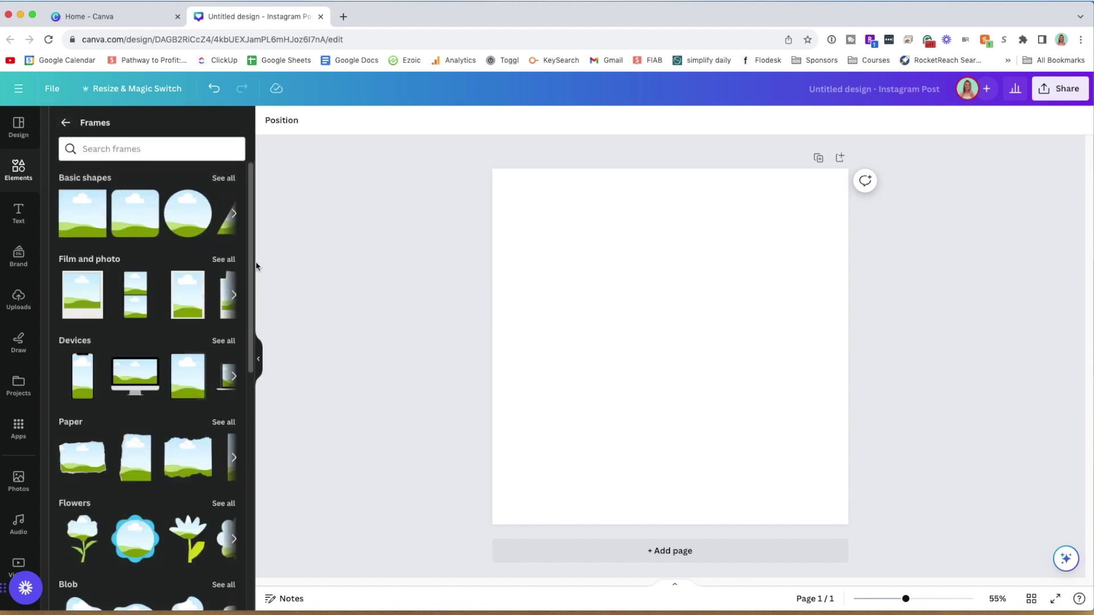
click(222, 260)
click(86, 235)
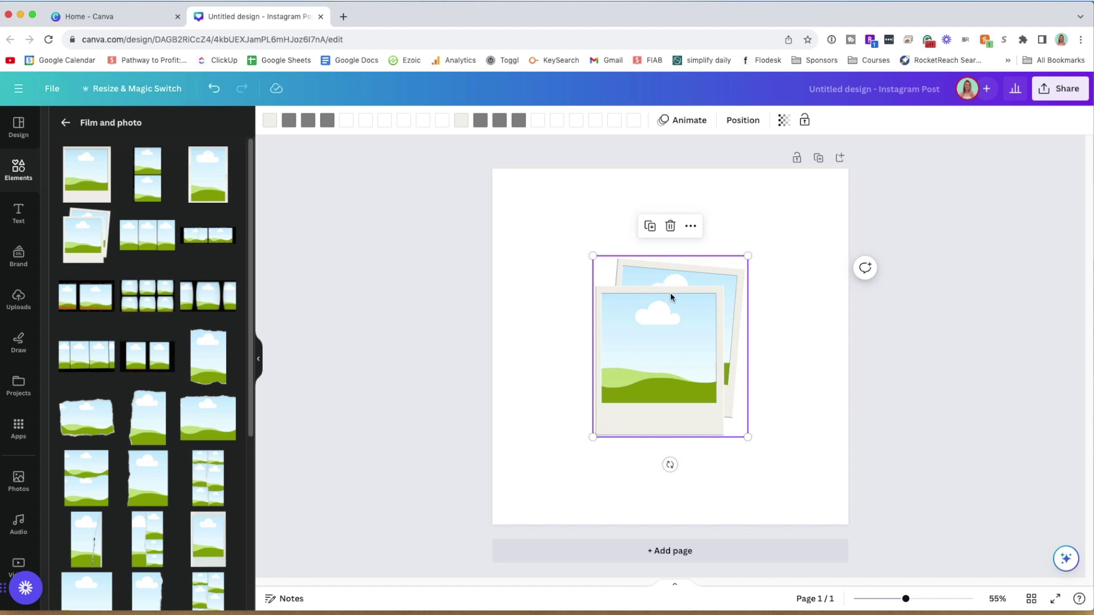
scroll(160, 365, down, 5)
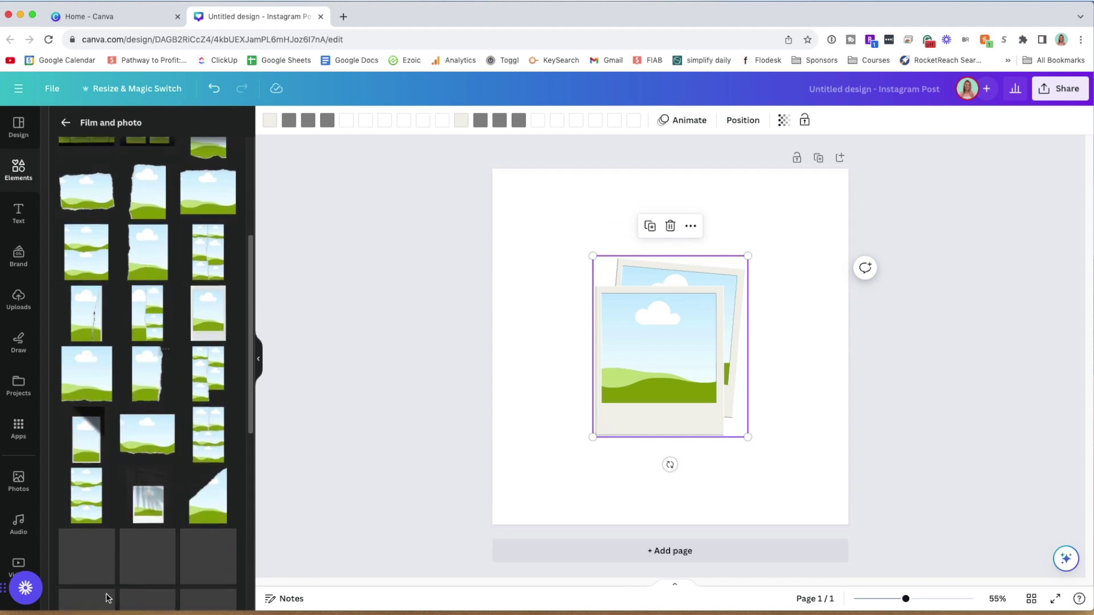
scroll(107, 597, down, 8)
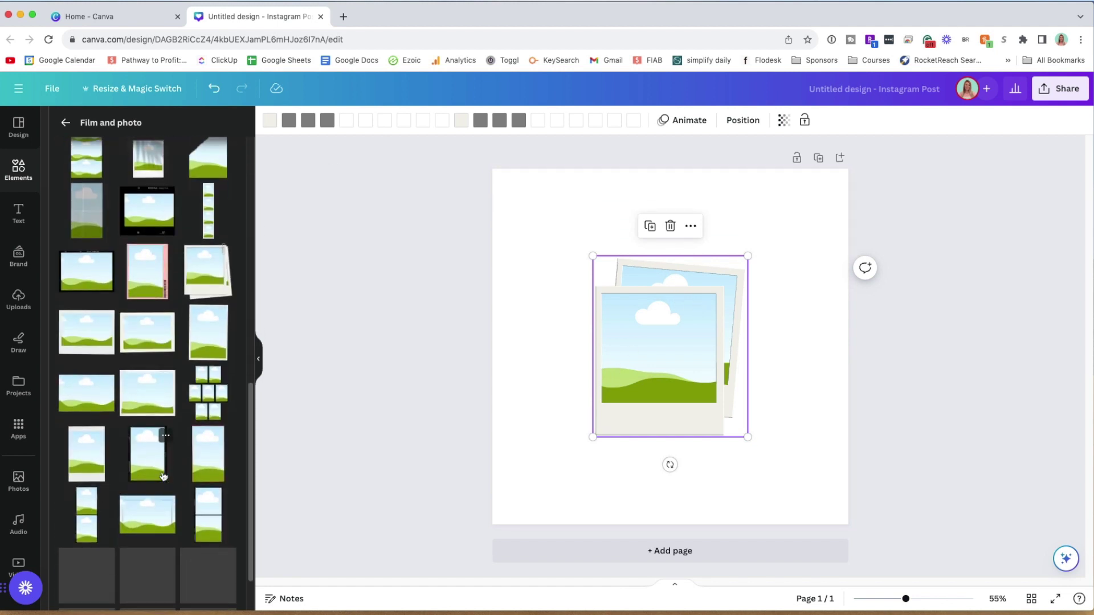
scroll(152, 166, up, 12)
click(65, 123)
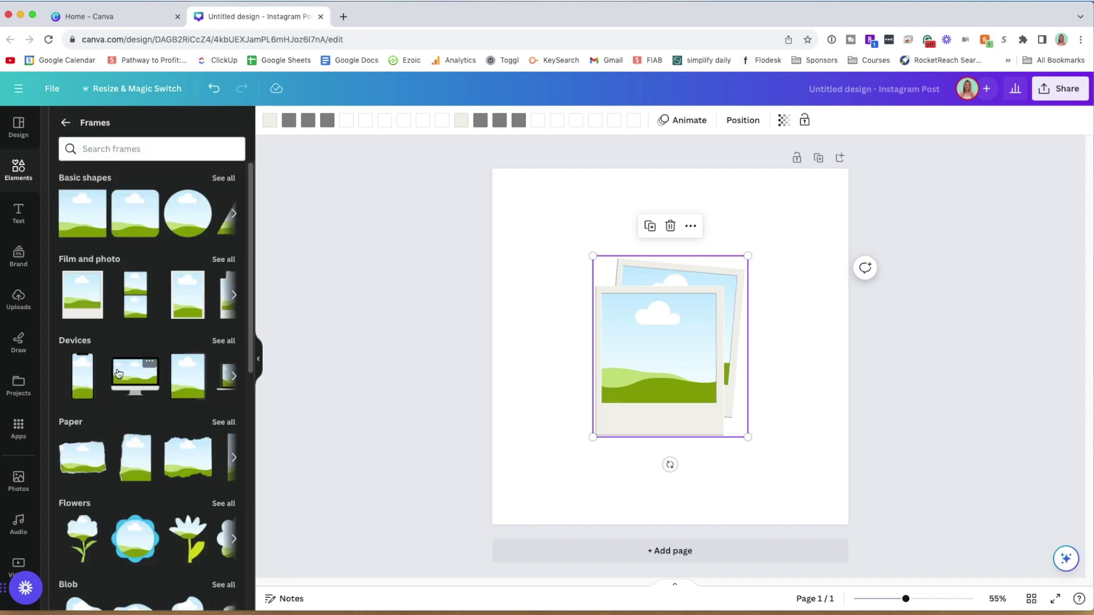
click(612, 317)
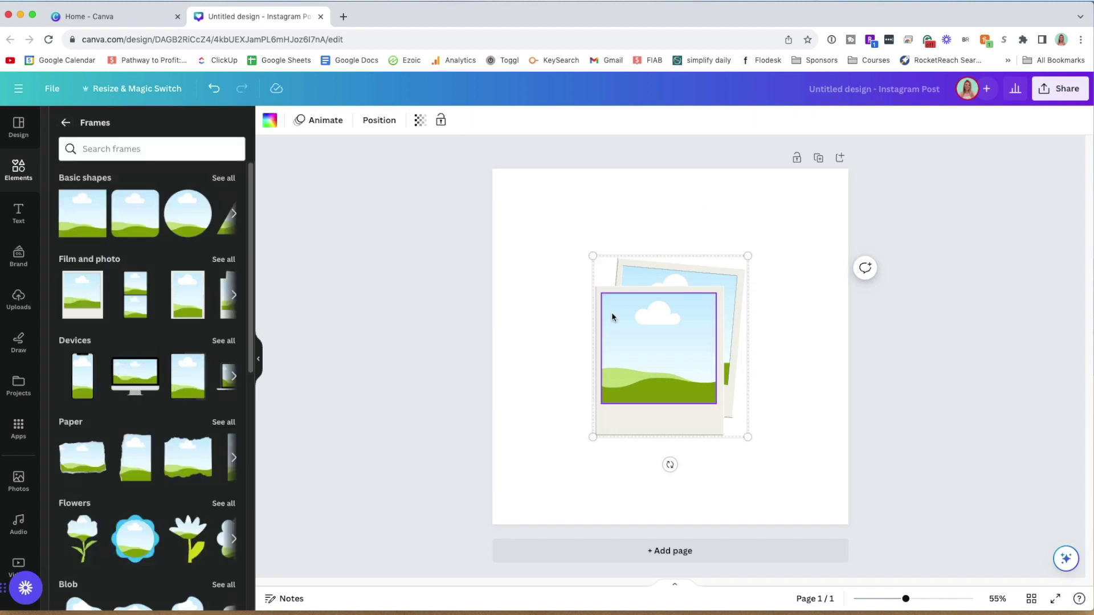
click(599, 300)
key(Delete)
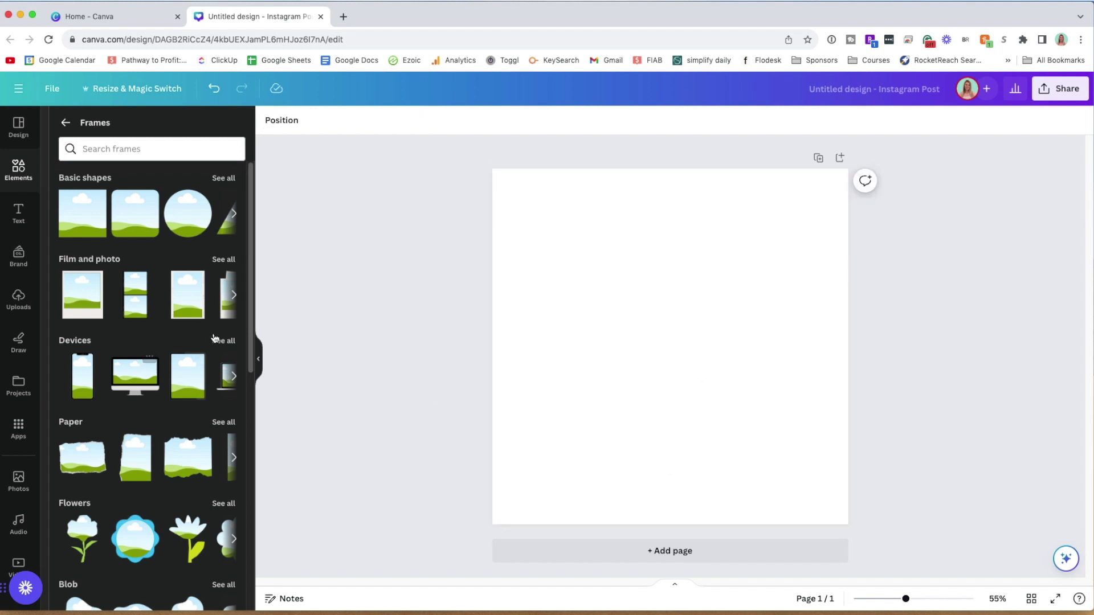
- Try a desktop monitor frame from all Devices frames, moving and enlarging it, then delete it
click(220, 340)
click(147, 171)
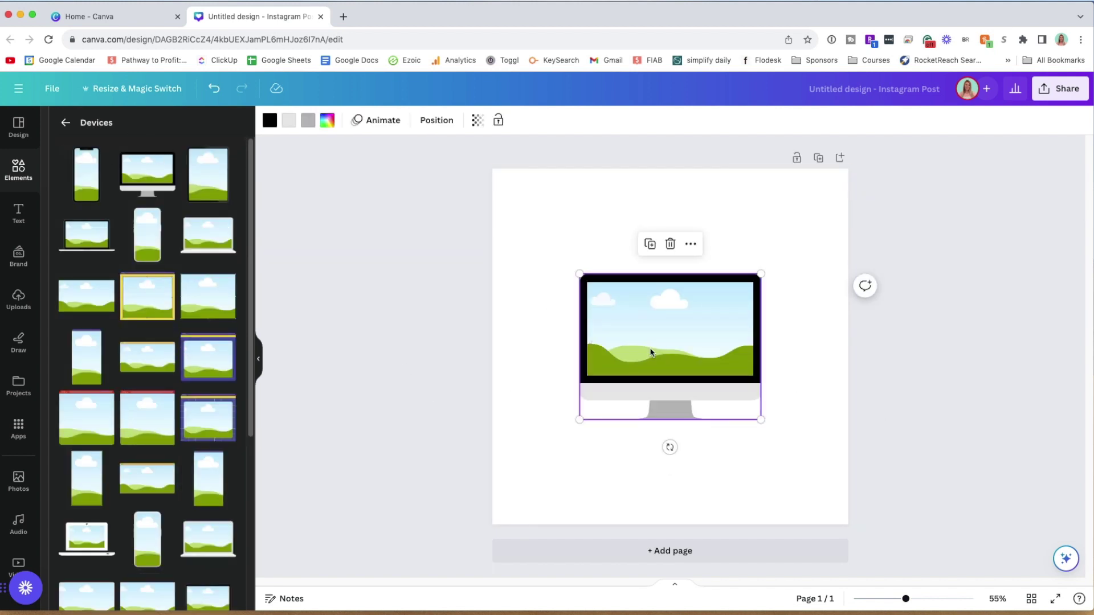
drag(651, 352, 627, 294)
drag(737, 361, 804, 413)
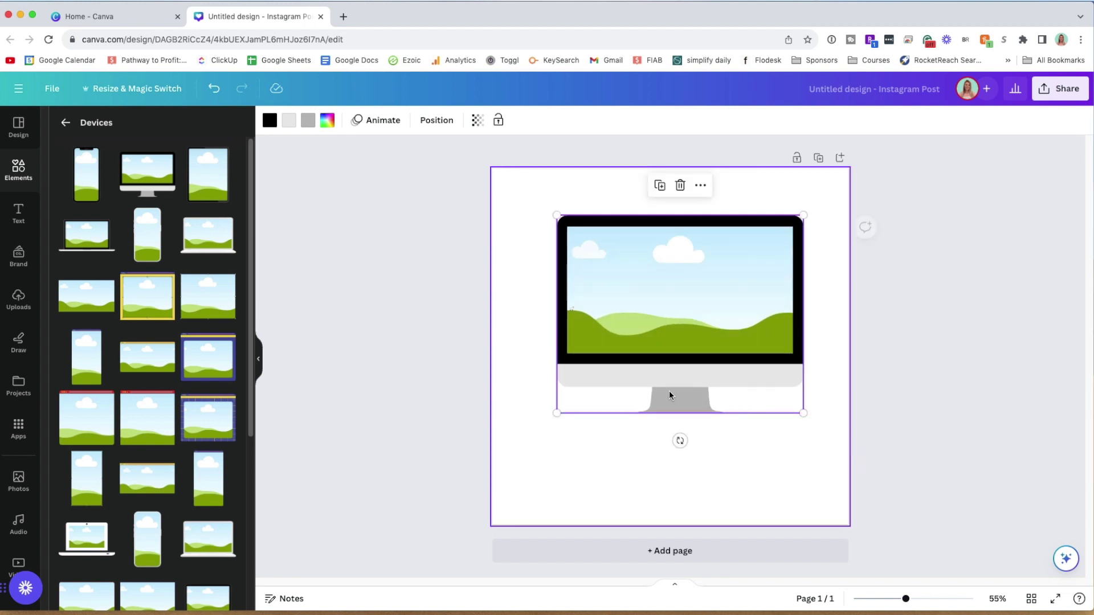
key(Delete)
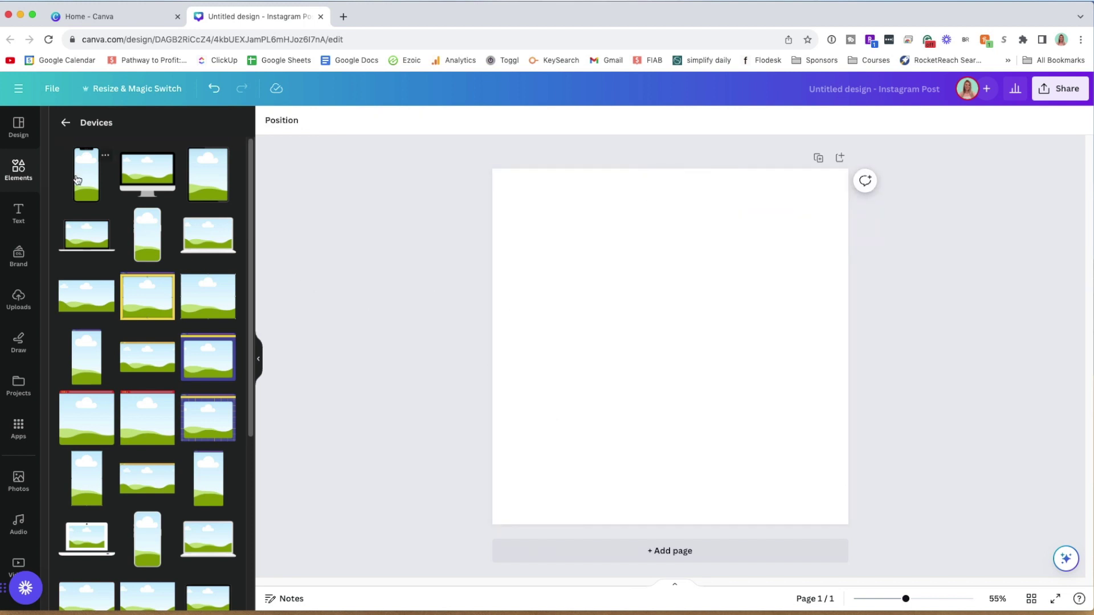
- Add a phone frame, then add and remove a laptop frame, keeping the phone
click(86, 173)
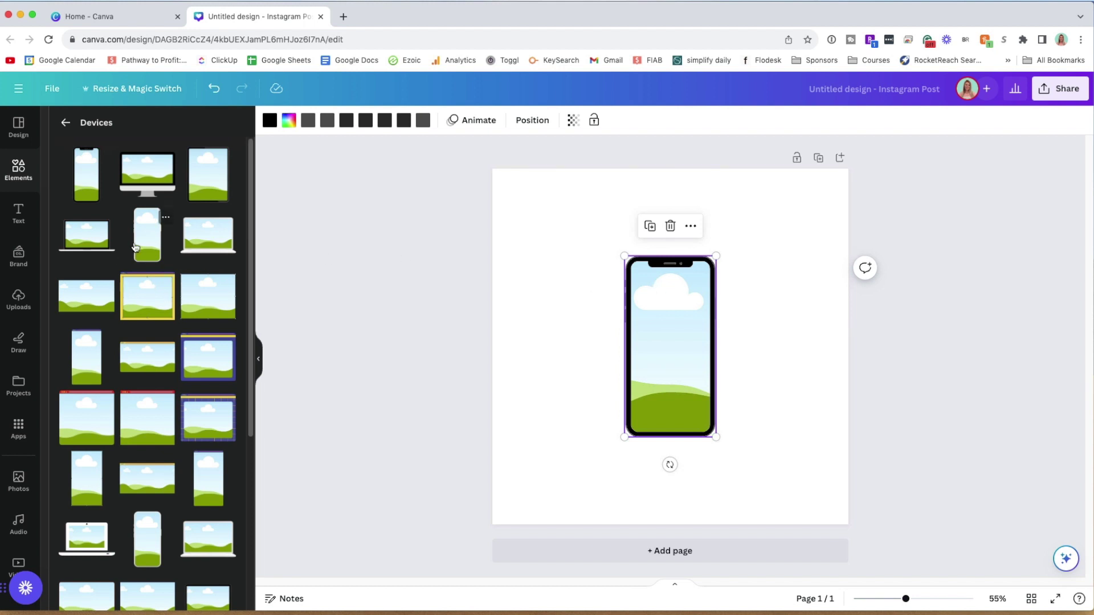
click(208, 234)
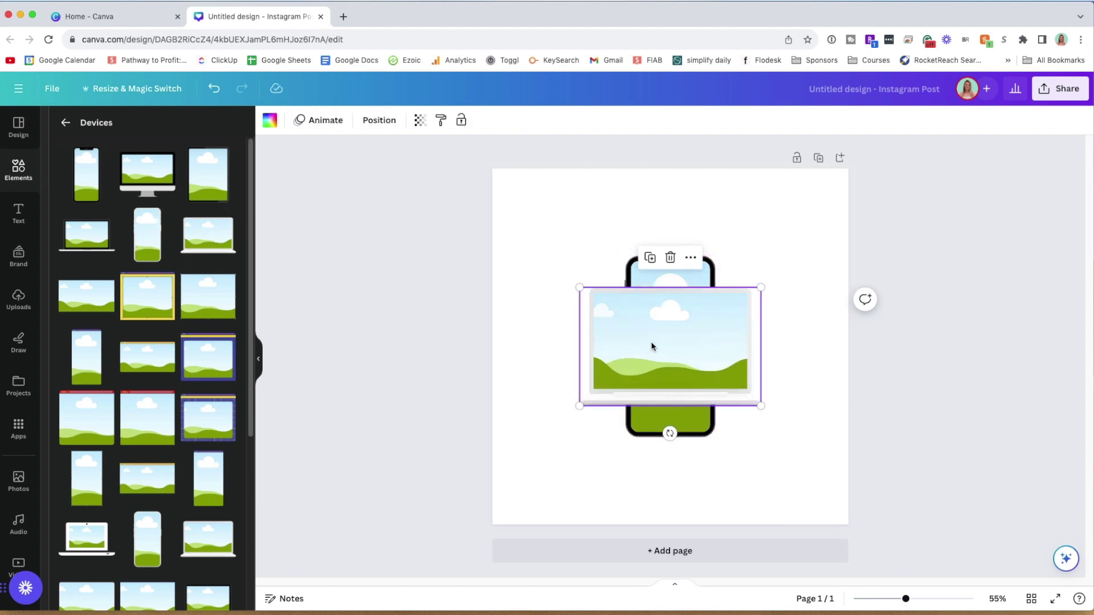
key(Delete)
scroll(149, 376, down, 5)
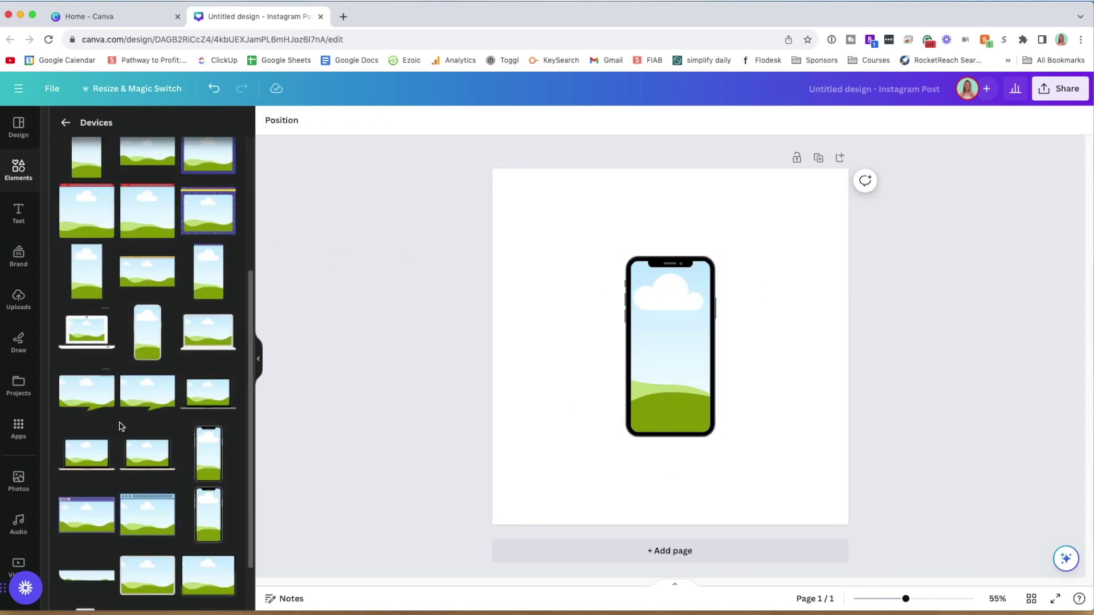
scroll(122, 426, down, 5)
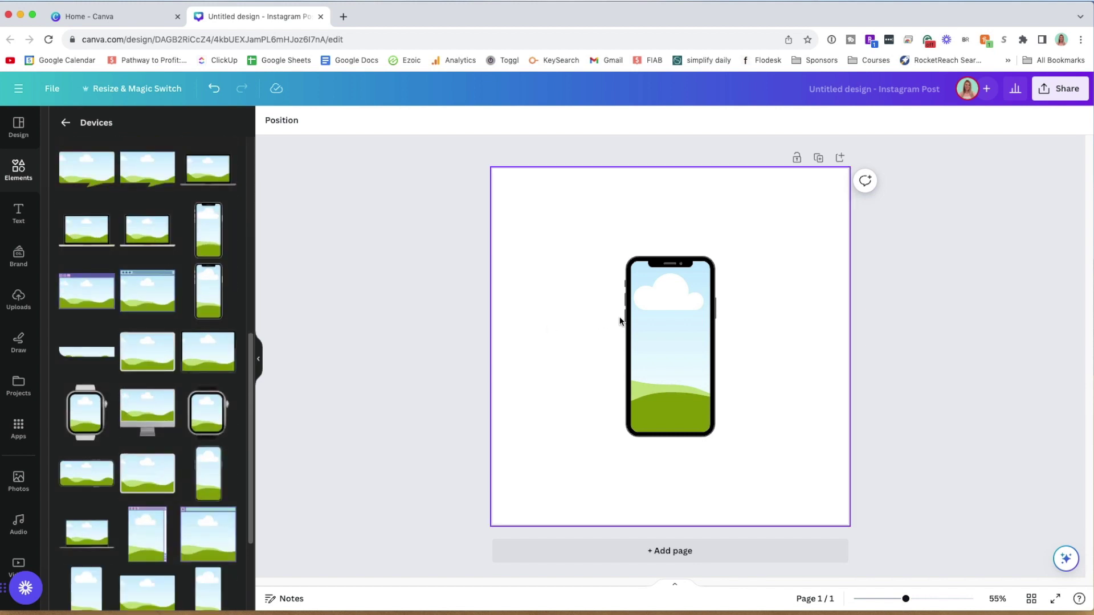
- Replace the phone frame with a smartwatch frame at the page centre
click(620, 321)
key(Delete)
click(85, 413)
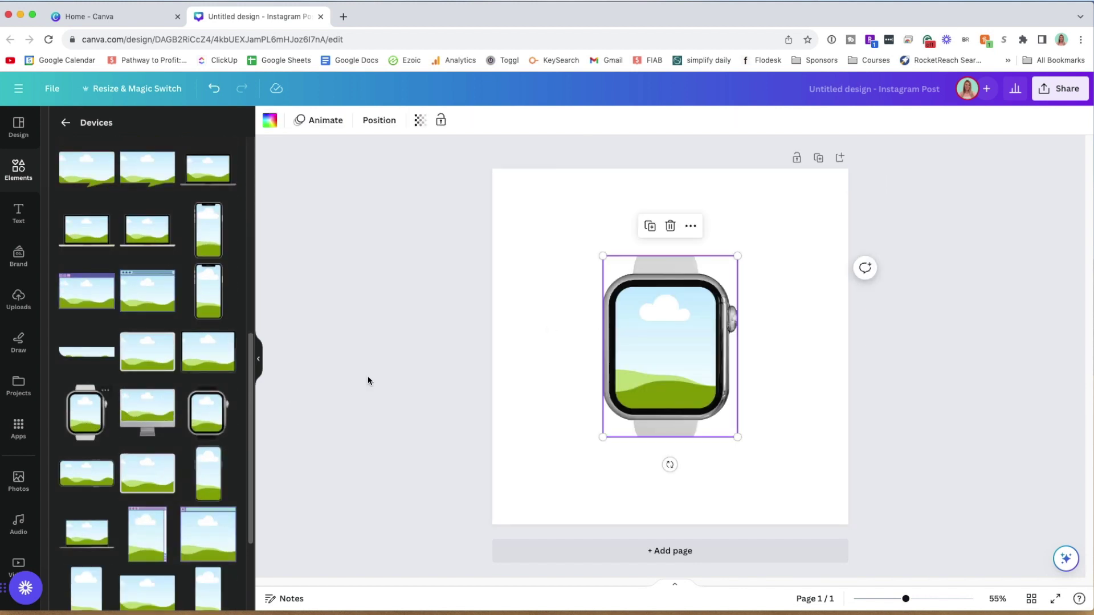
click(383, 313)
- Browse the full frames overview and delete the smartwatch frame from the page
click(71, 124)
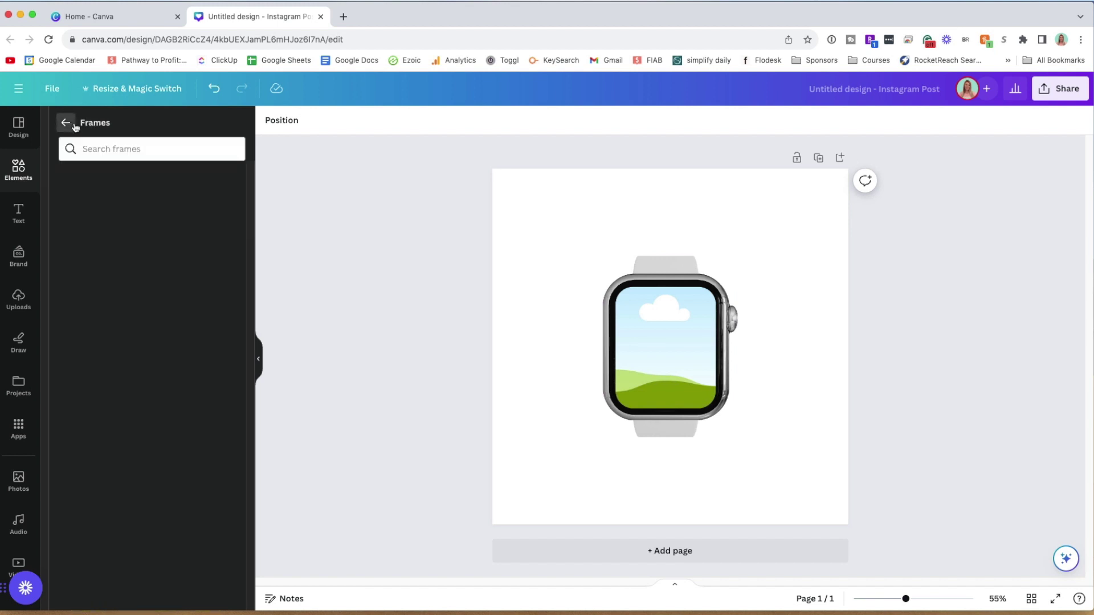
scroll(213, 345, down, 3)
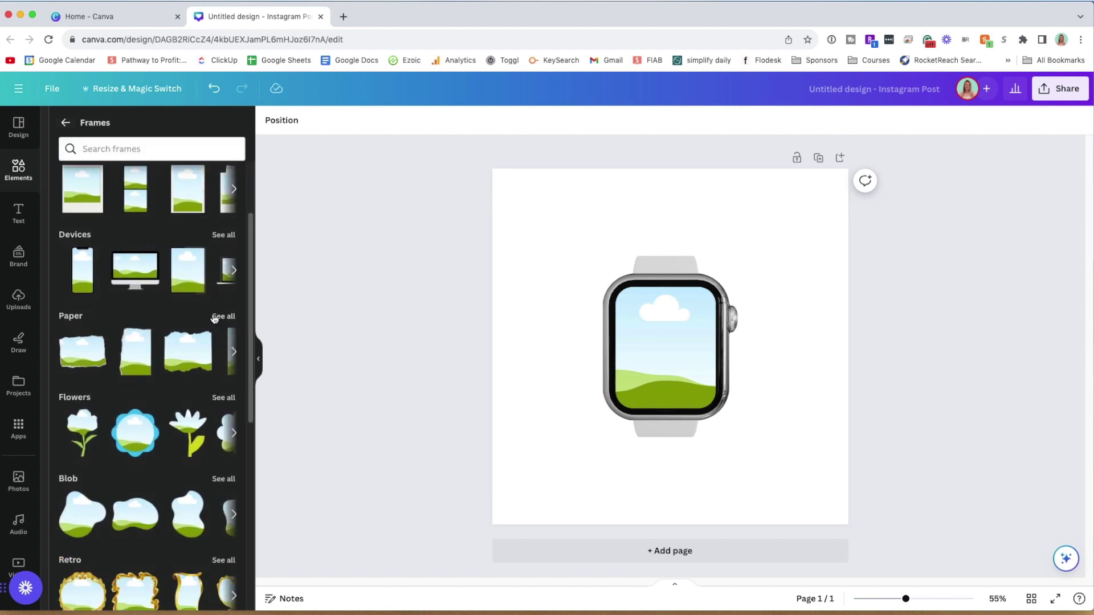
scroll(185, 337, down, 7)
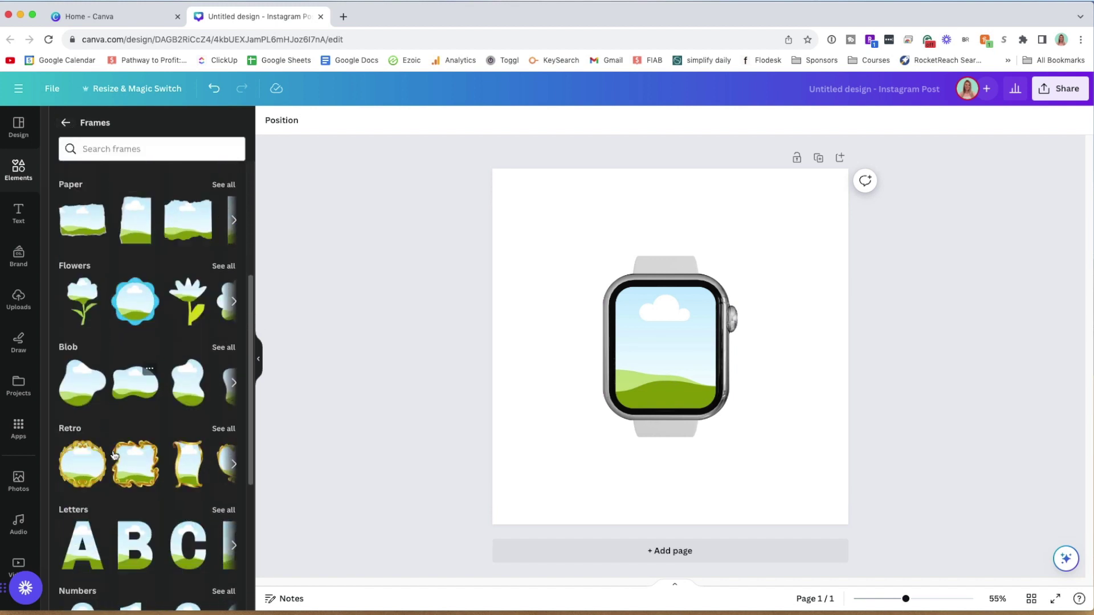
scroll(212, 444, down, 15)
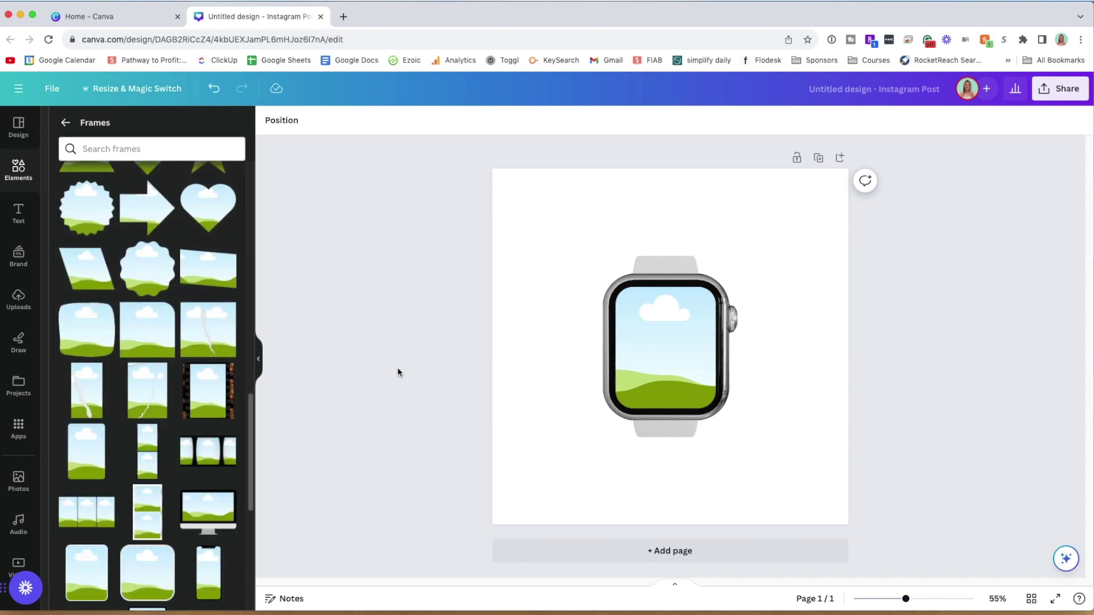
click(672, 342)
key(Delete)
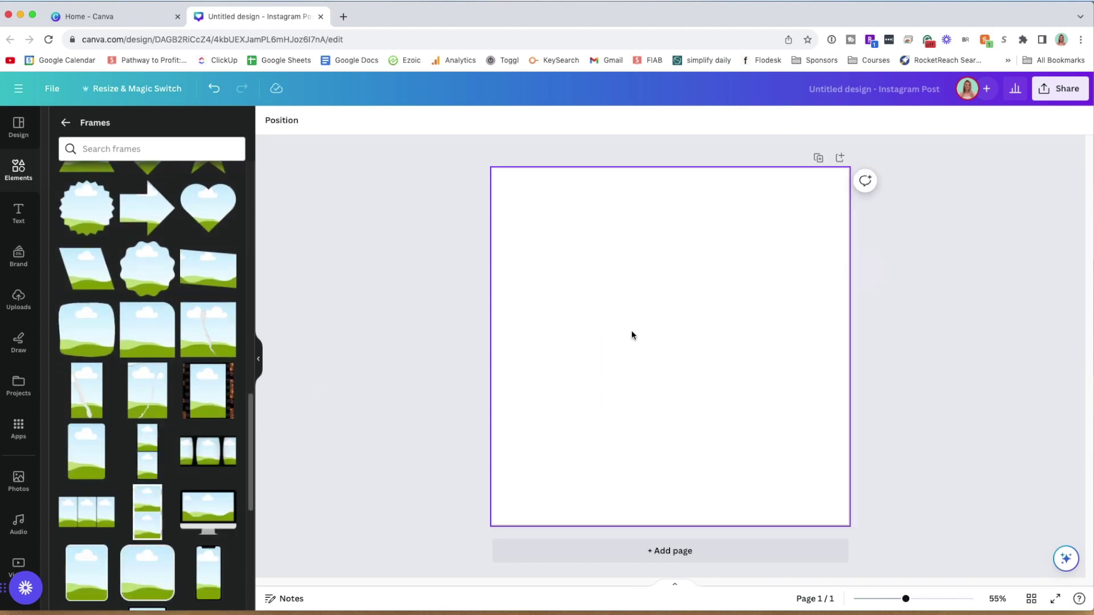
- Add a Film and photo polaroid frame, moving it up-left and enlarging it slightly
scroll(134, 377, up, 15)
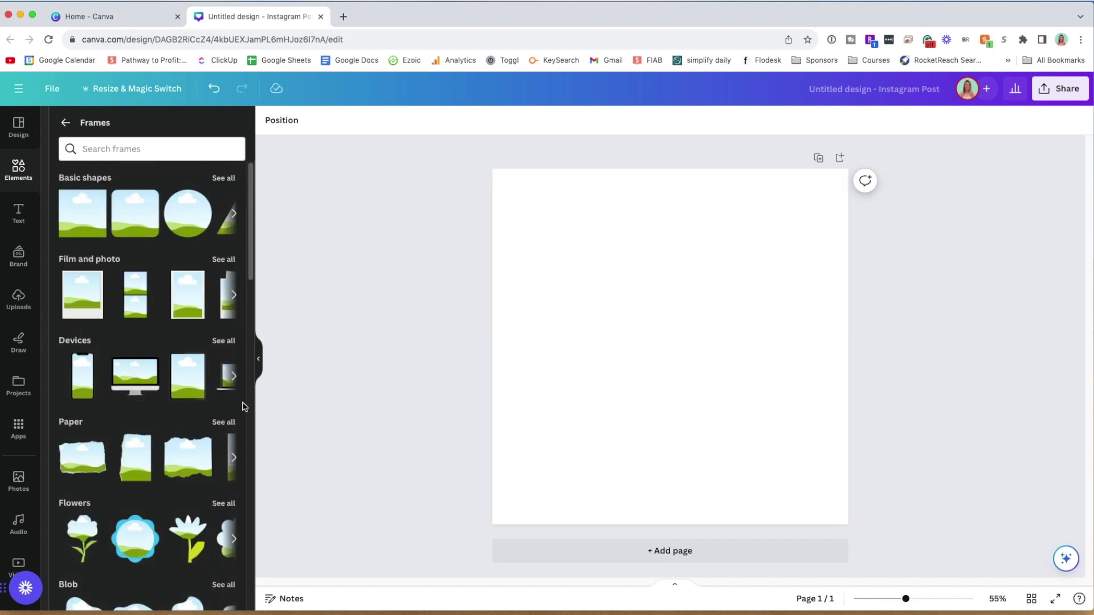
click(224, 261)
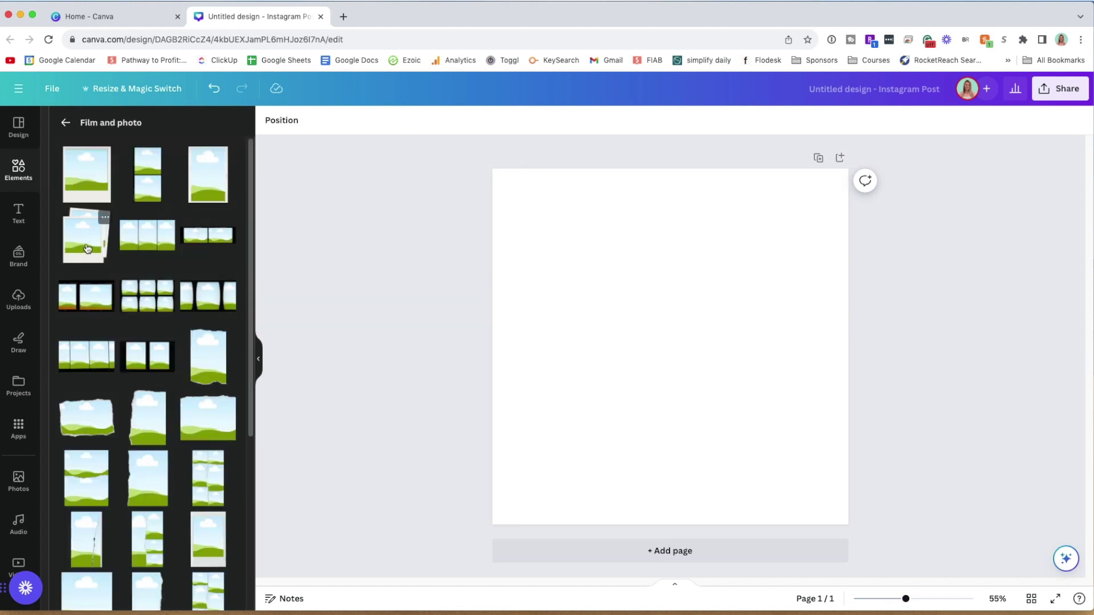
click(75, 183)
drag(702, 295, 664, 273)
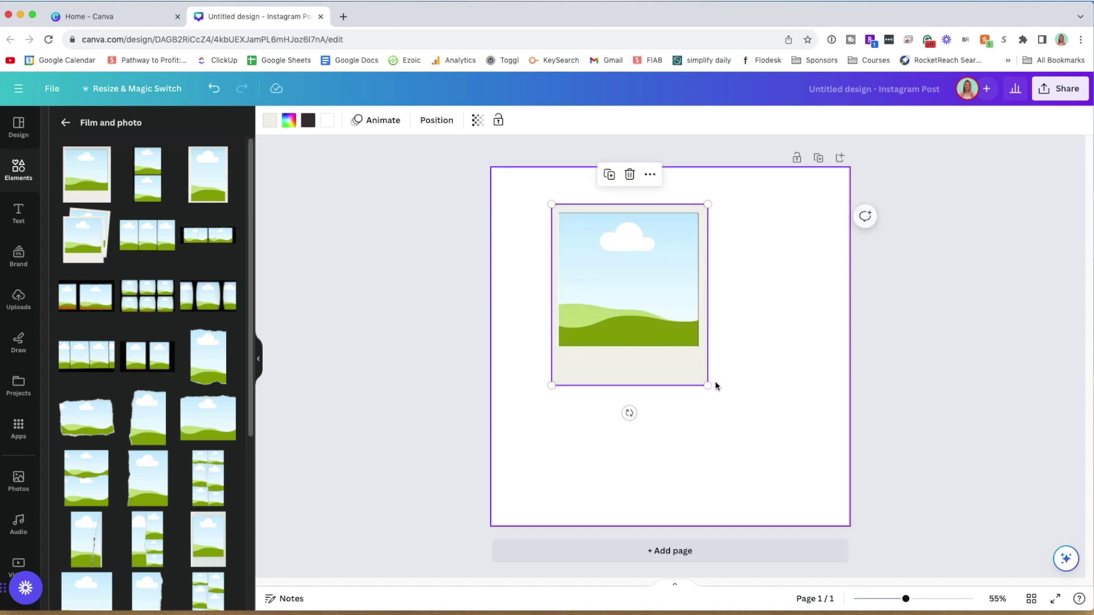
mouse_move(709, 387)
mouse_down()
mouse_move(780, 470)
mouse_move(702, 387)
mouse_move(826, 459)
mouse_move(703, 395)
mouse_up()
click(429, 318)
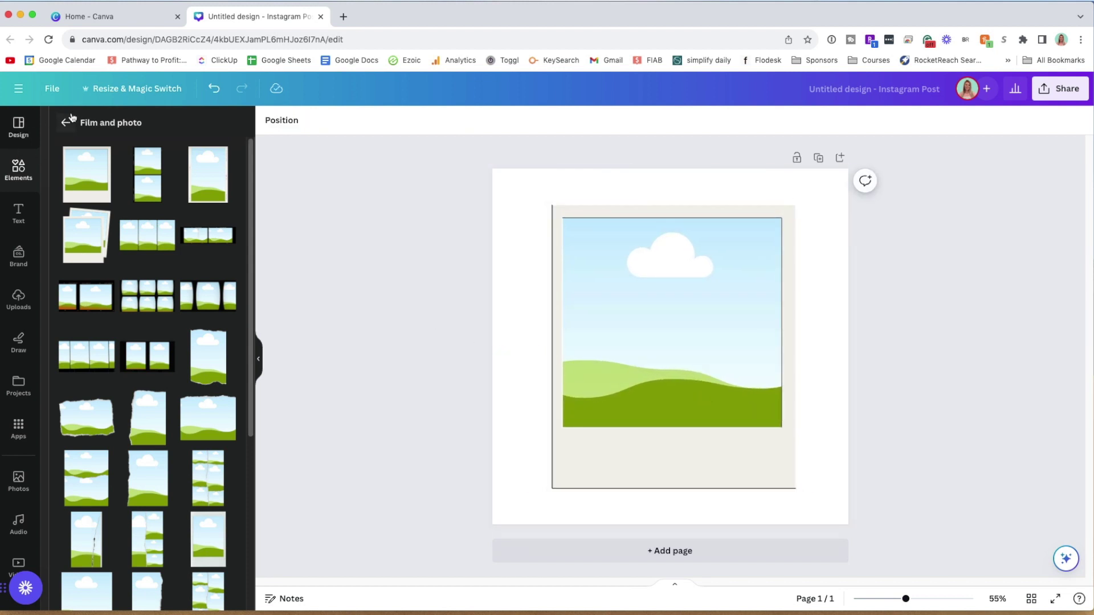
- Place the uploaded ocean photo into the polaroid frame and slide it sideways within the crop
click(19, 299)
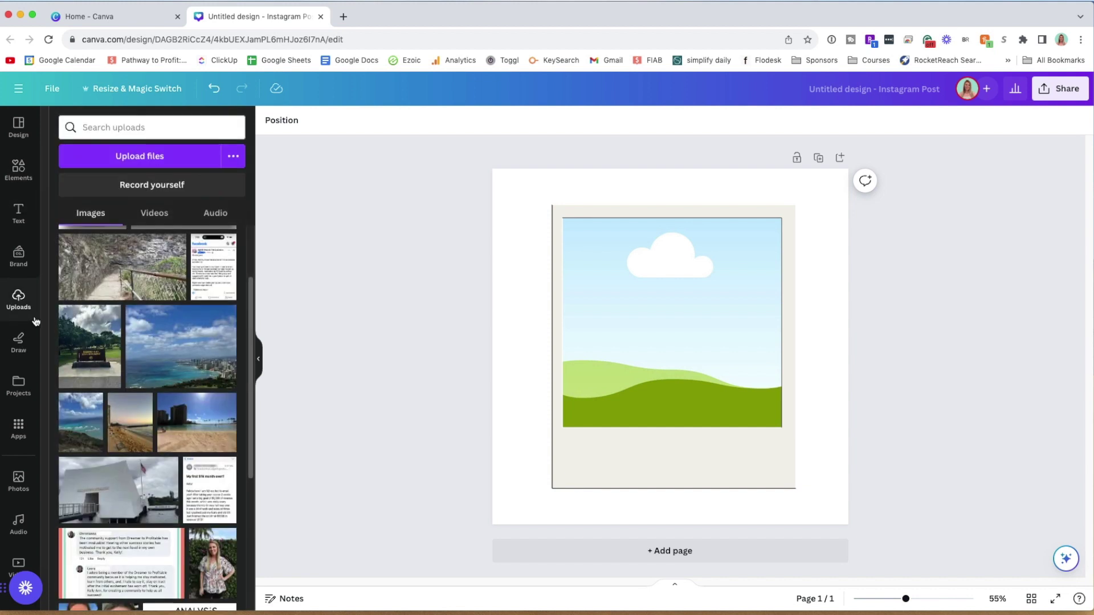
scroll(99, 332, down, 2)
scroll(153, 445, up, 10)
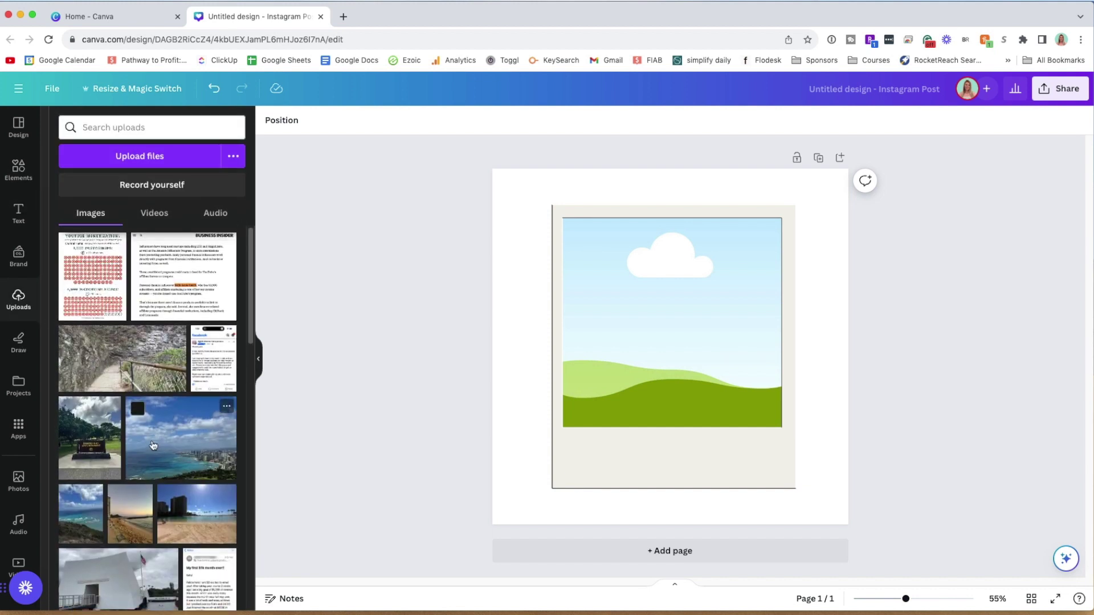
drag(160, 431, 657, 336)
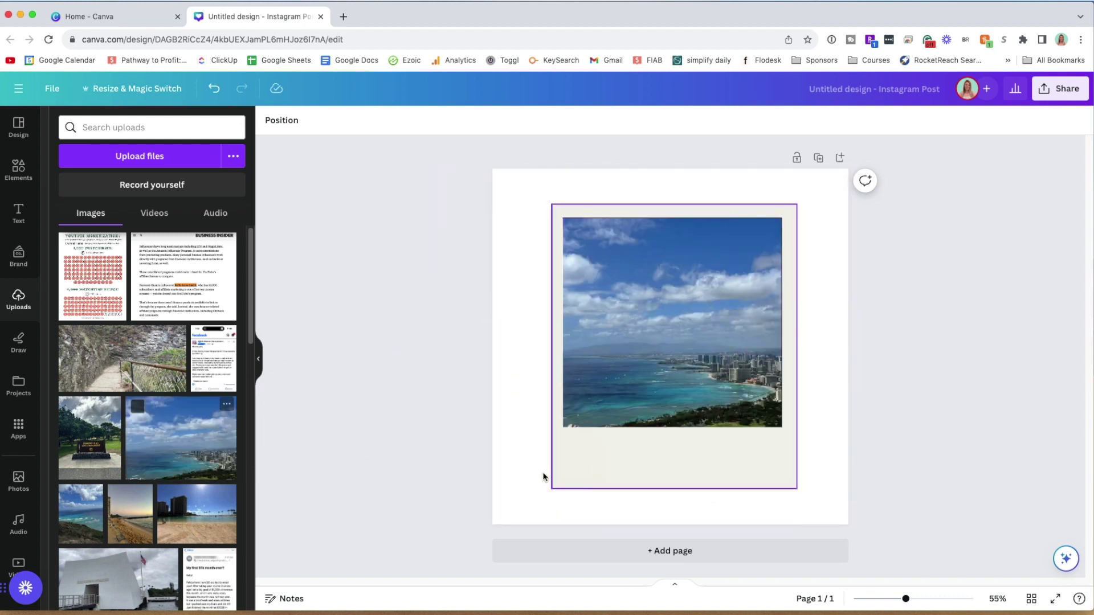
double_click(693, 327)
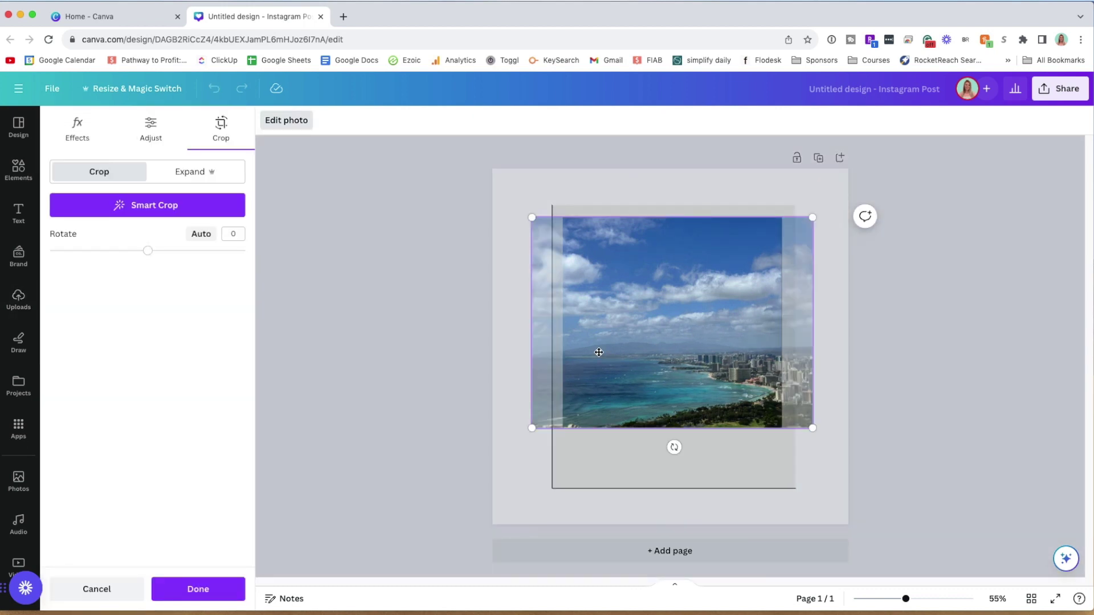
click(501, 370)
click(649, 342)
double_click(650, 342)
drag(672, 333, 738, 336)
click(423, 434)
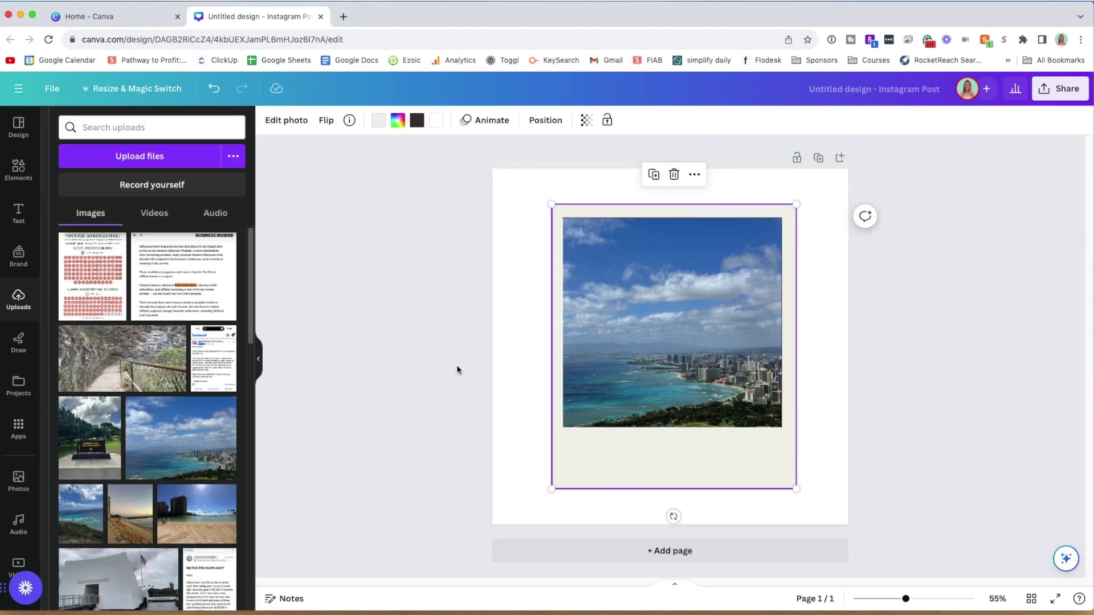
click(381, 319)
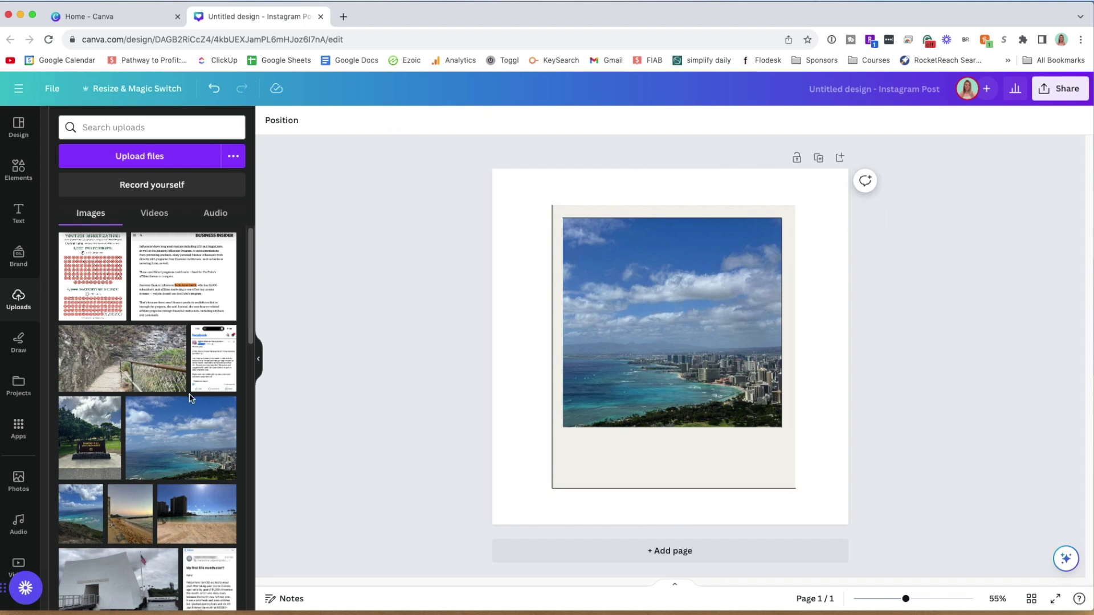
- Replace it with the woman's portrait and move the portrait down inside the frame
scroll(216, 450, down, 5)
drag(215, 450, 726, 334)
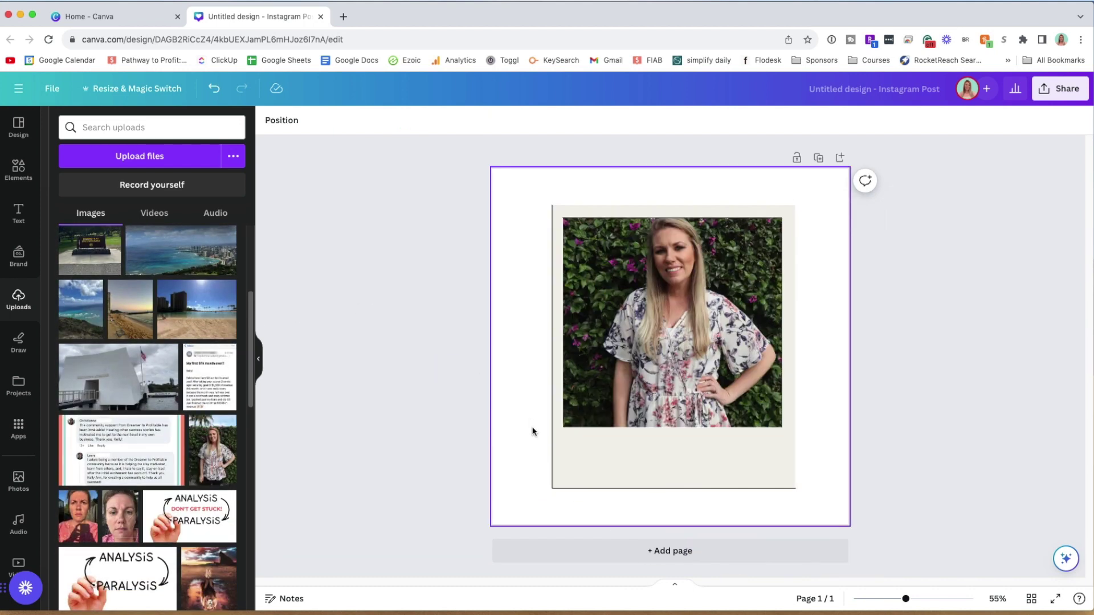
double_click(665, 316)
drag(585, 323, 585, 349)
- Finish the portrait crop and make the polaroid frame's border white
click(414, 356)
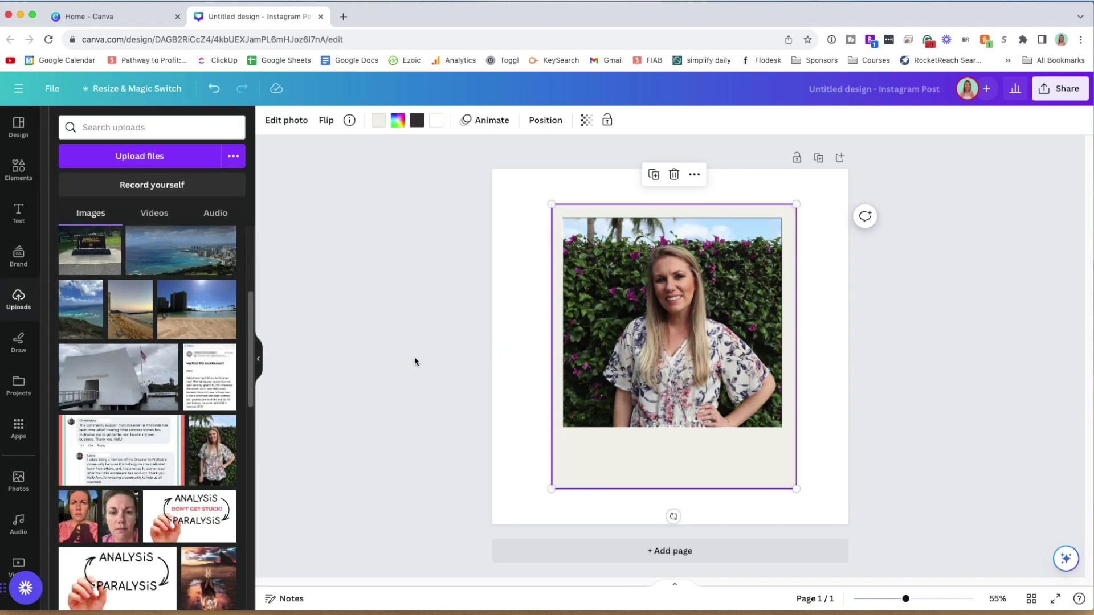
click(436, 319)
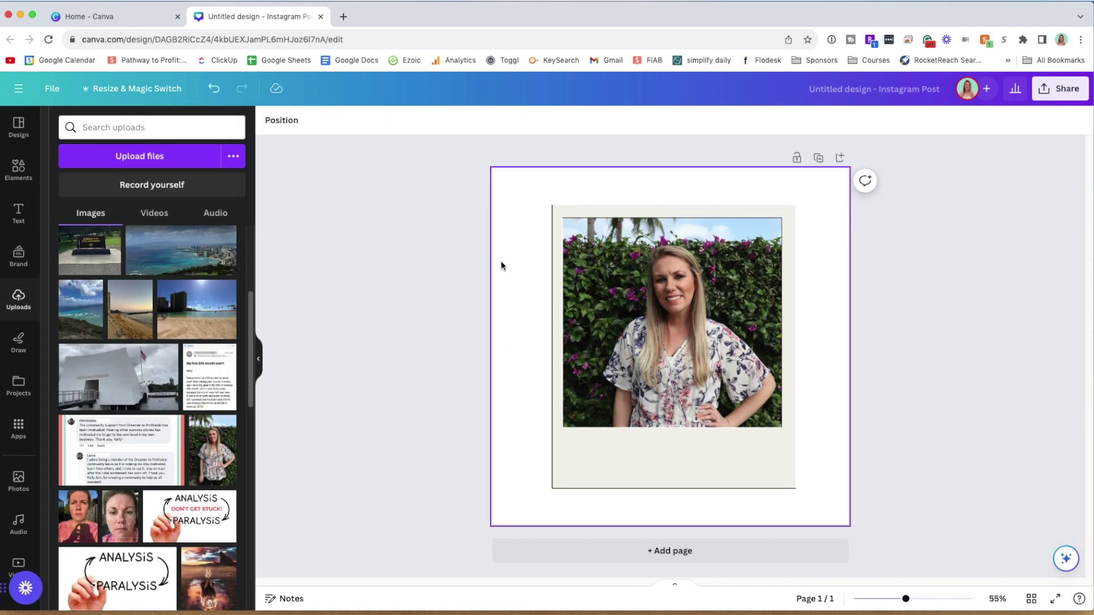
click(597, 447)
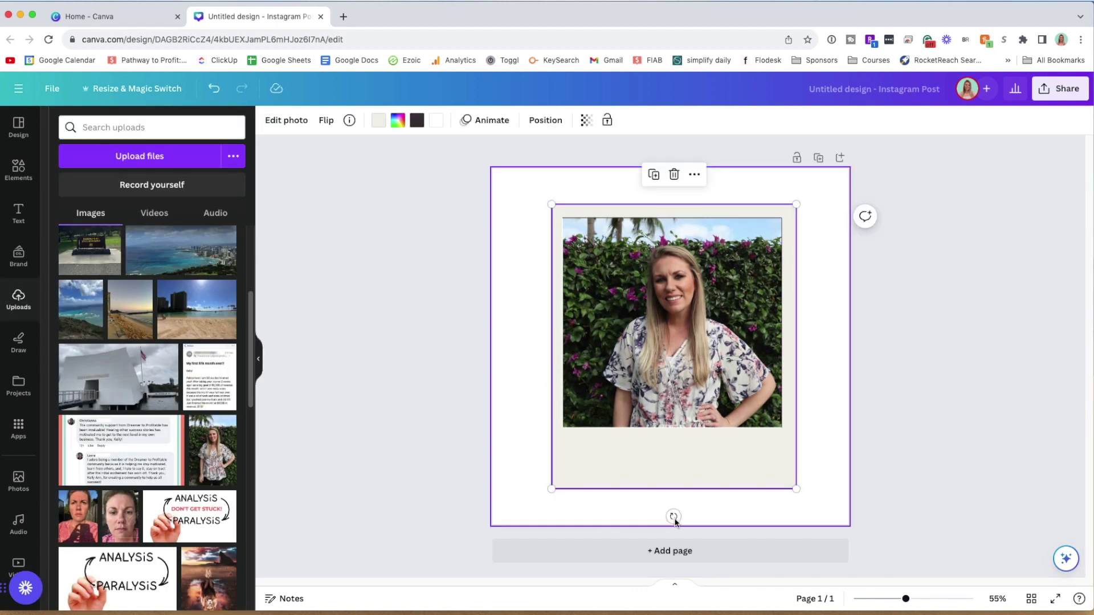
click(381, 123)
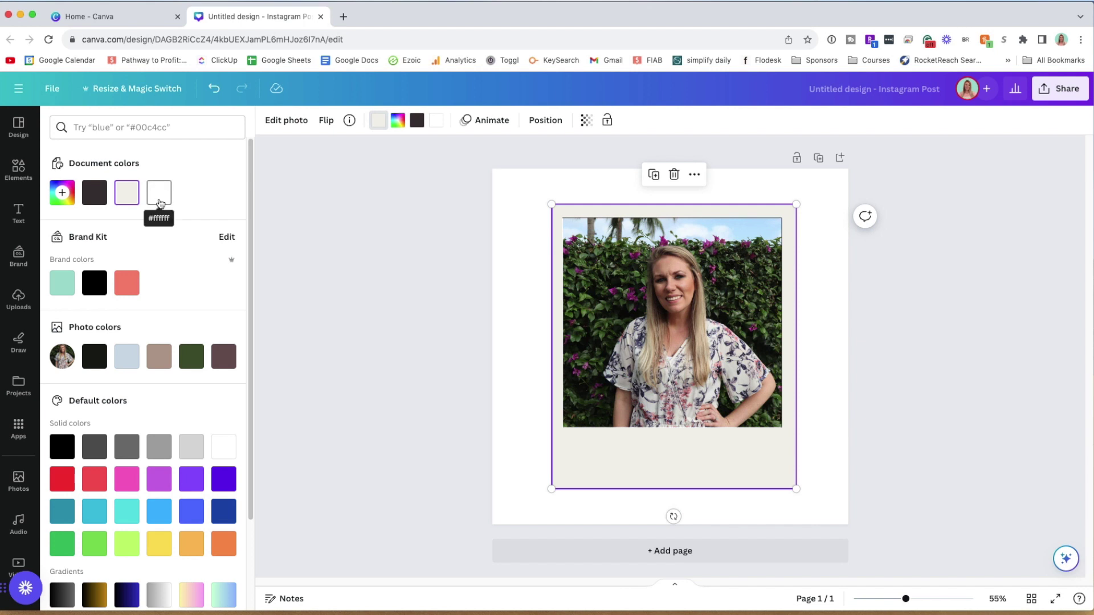
click(159, 197)
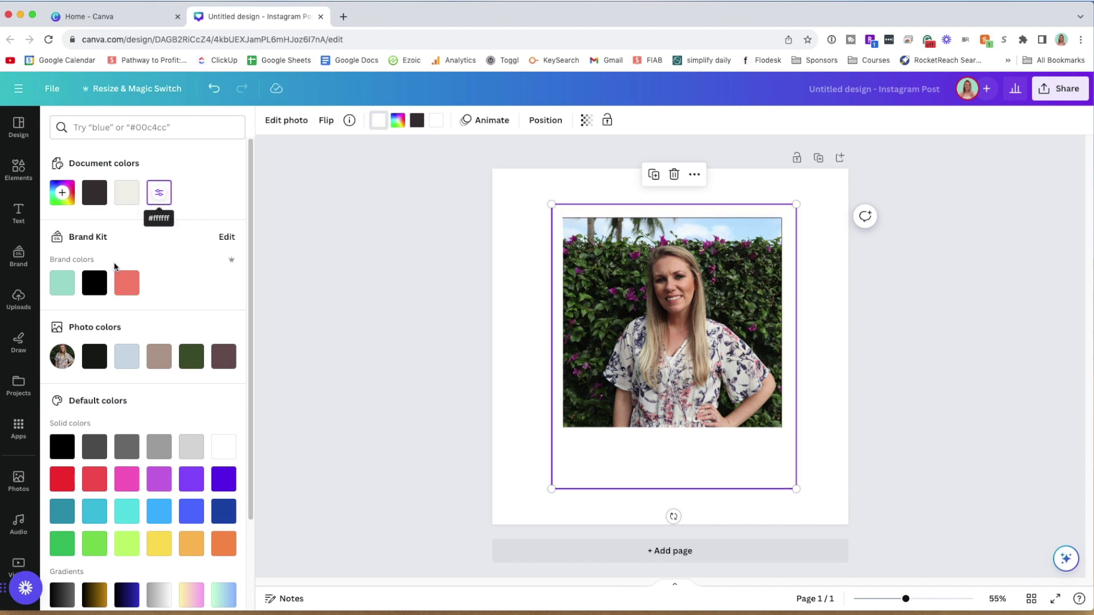
key(Escape)
- Set the page background colour to coral
click(511, 207)
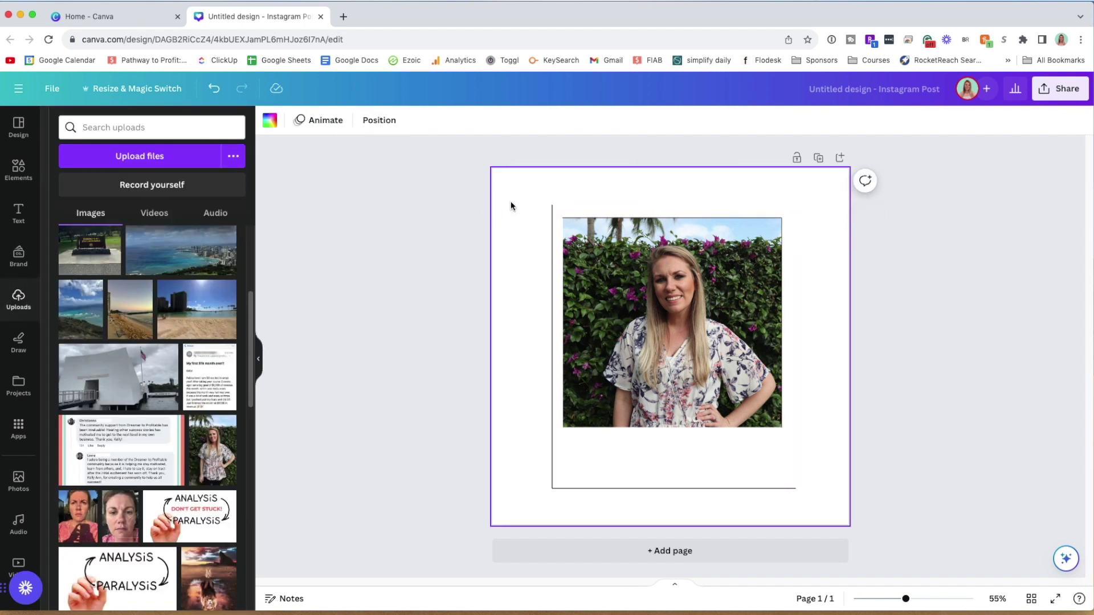
click(270, 120)
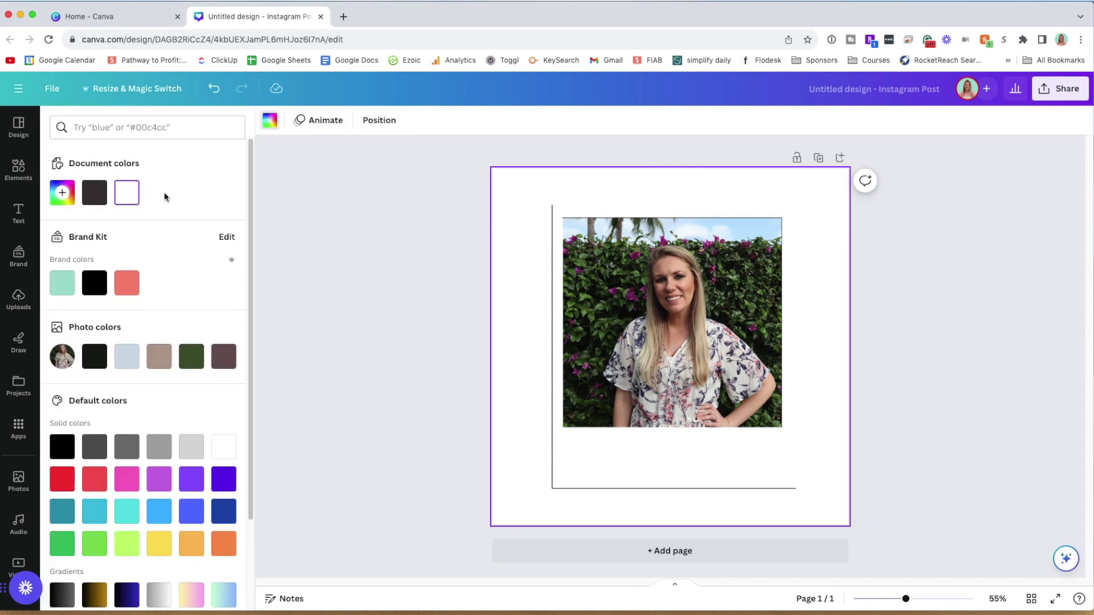
click(122, 287)
click(353, 268)
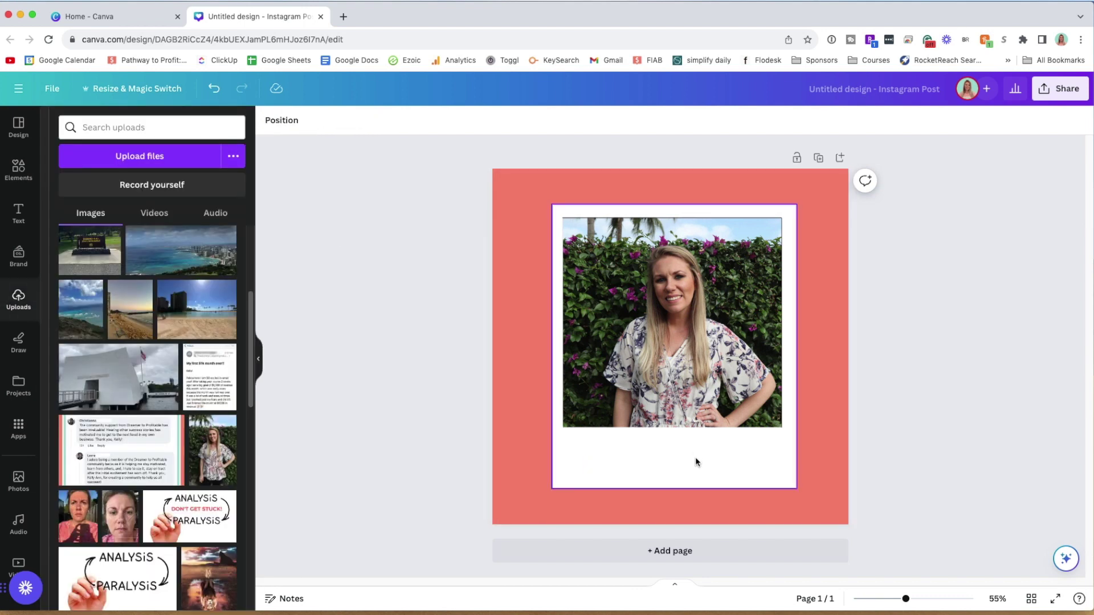
- Recolour the polaroid frame mint green, with its second colour set to taupe
click(639, 471)
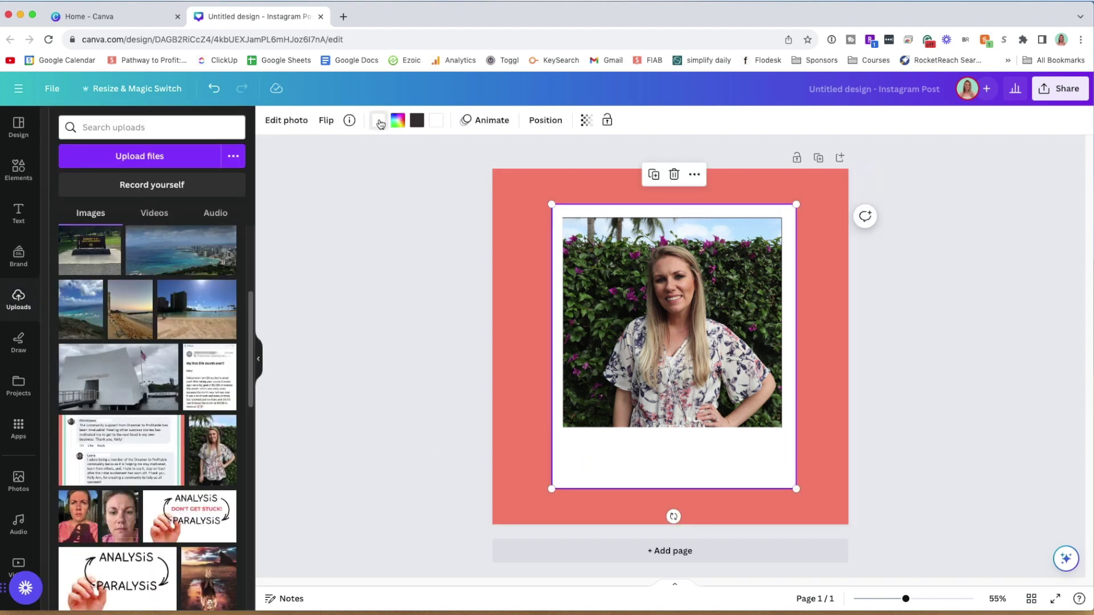
click(378, 121)
click(192, 444)
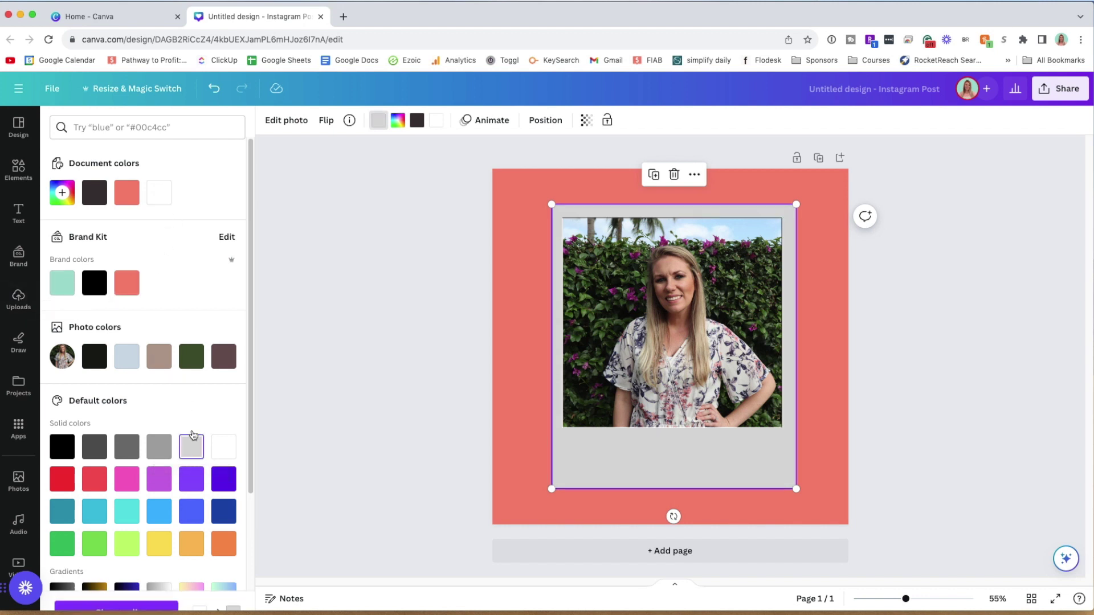
click(63, 283)
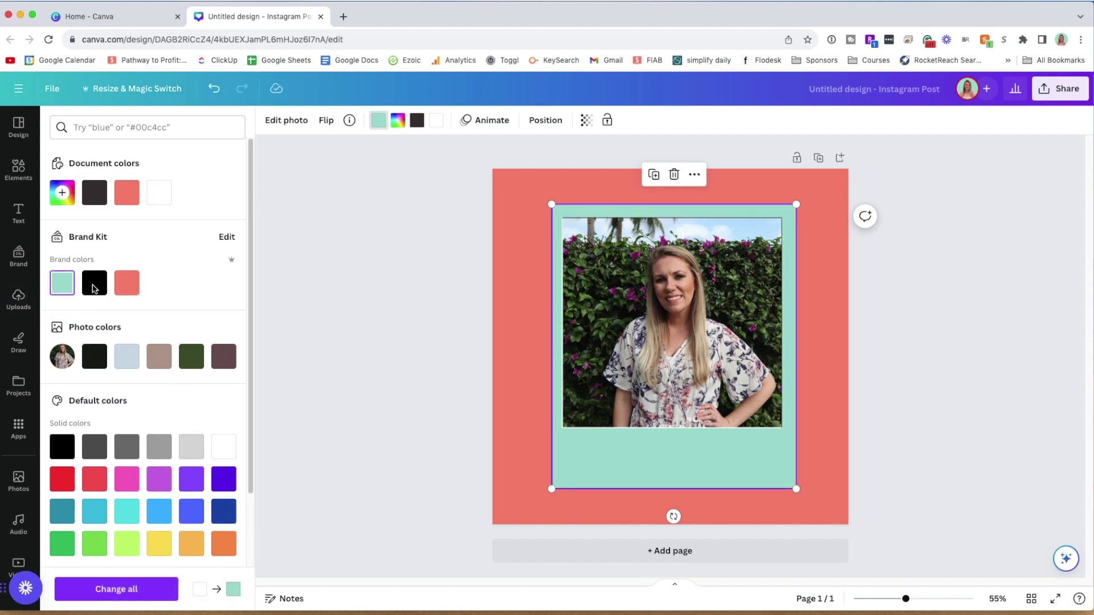
click(459, 296)
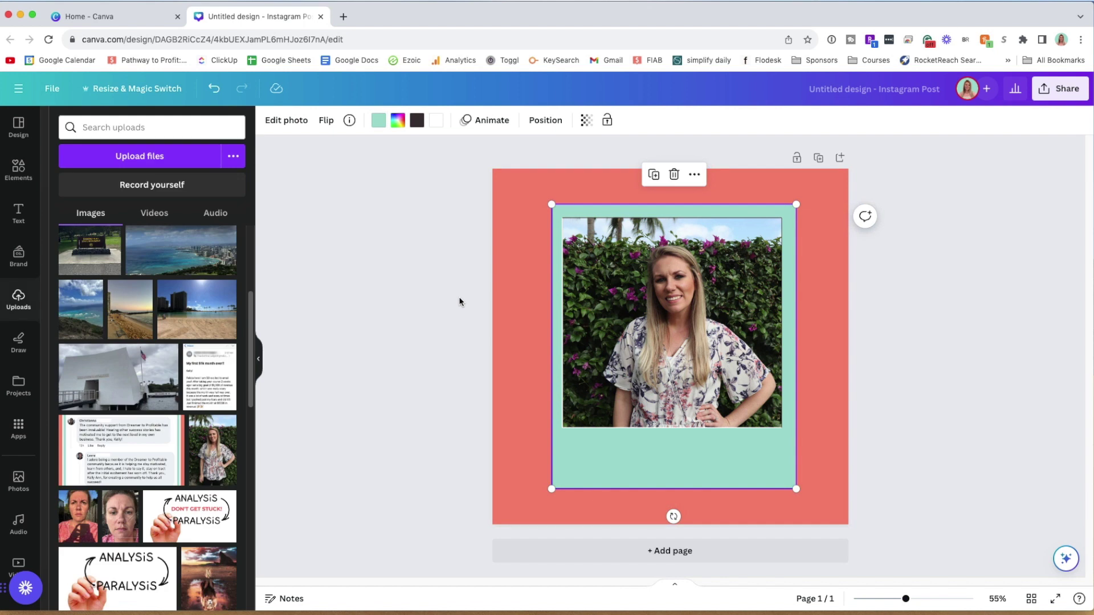
click(417, 123)
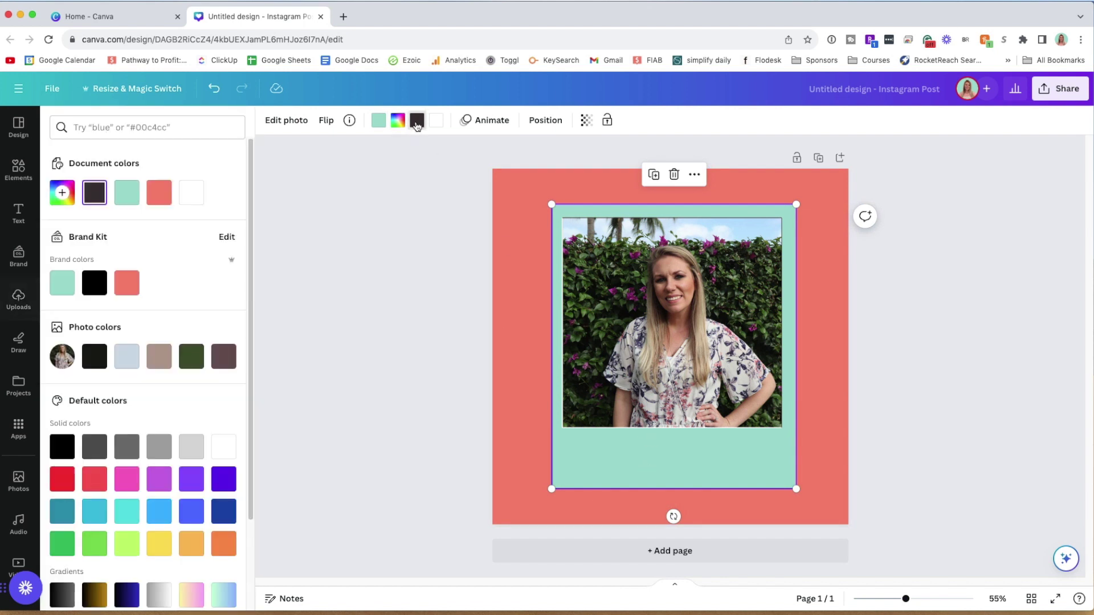
click(170, 355)
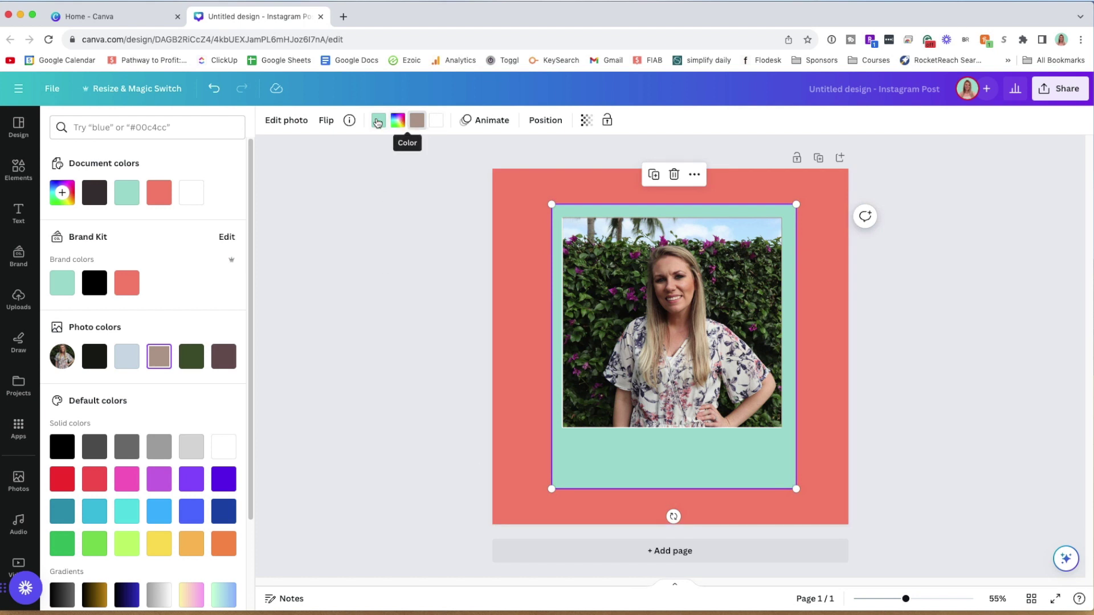
click(402, 271)
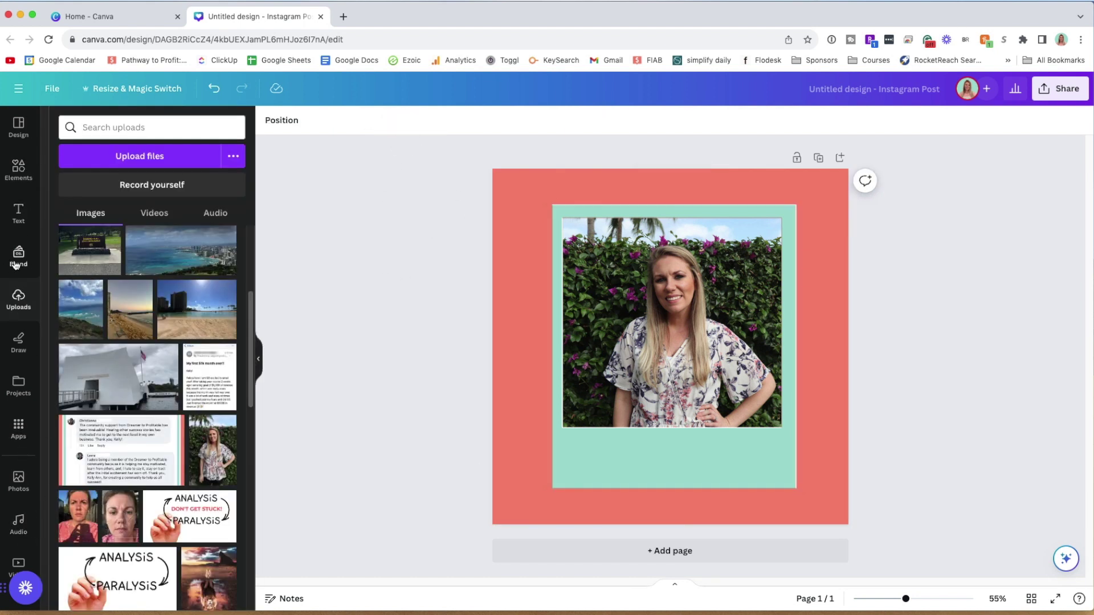
click(18, 127)
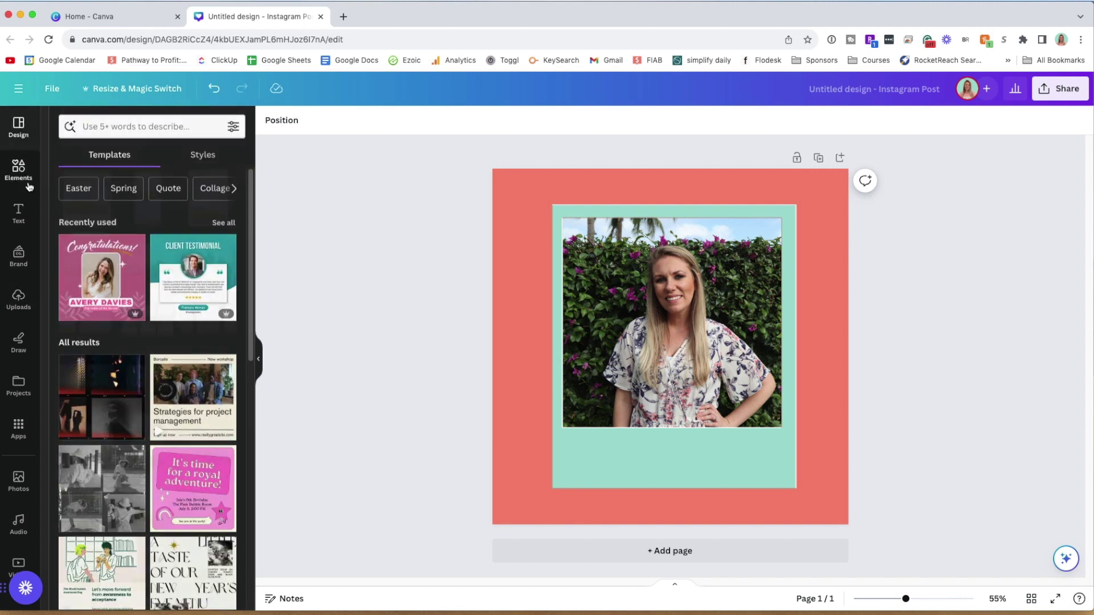
- Delete the teal photo frame and clear the coral background back to white
click(18, 168)
click(648, 347)
key(Delete)
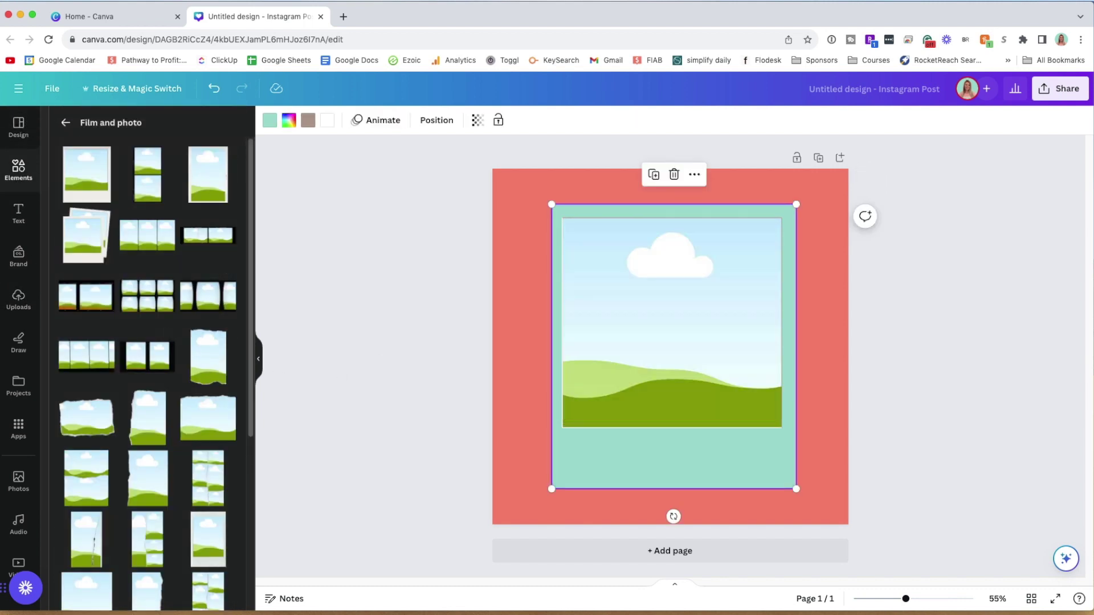
drag(464, 294, 528, 262)
click(687, 357)
key(Delete)
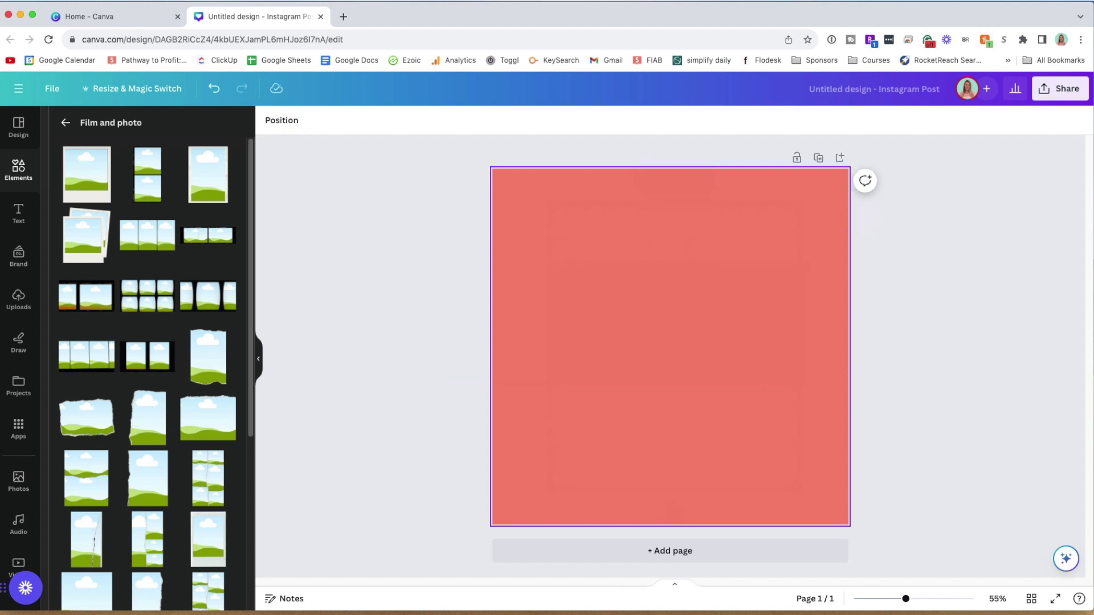
key(Delete)
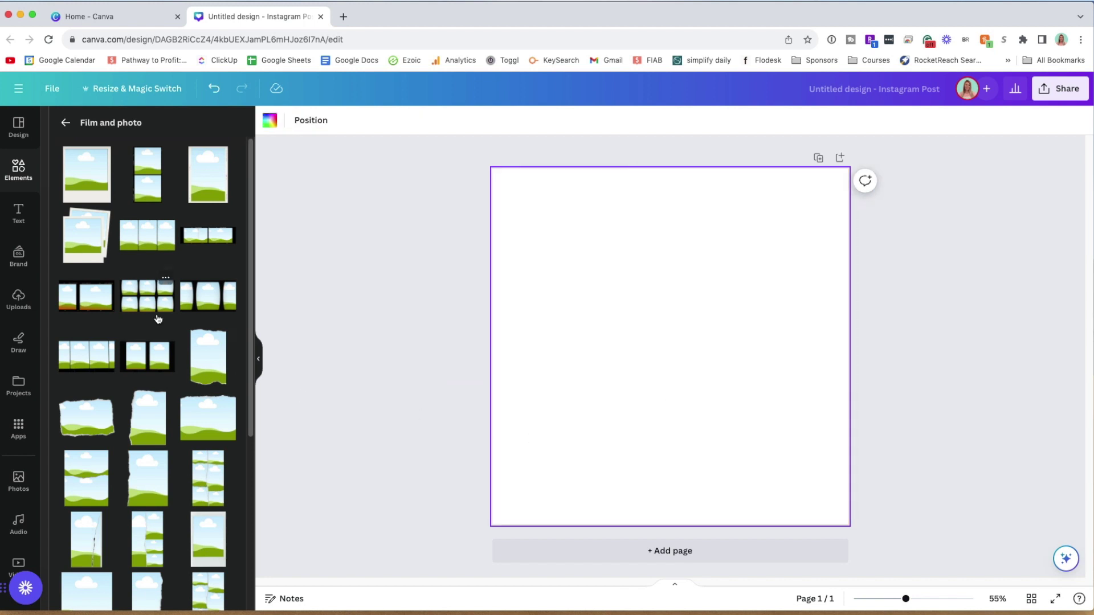
- Add an A letter frame, shrinking it and moving it toward the upper left
click(66, 123)
scroll(123, 339, down, 8)
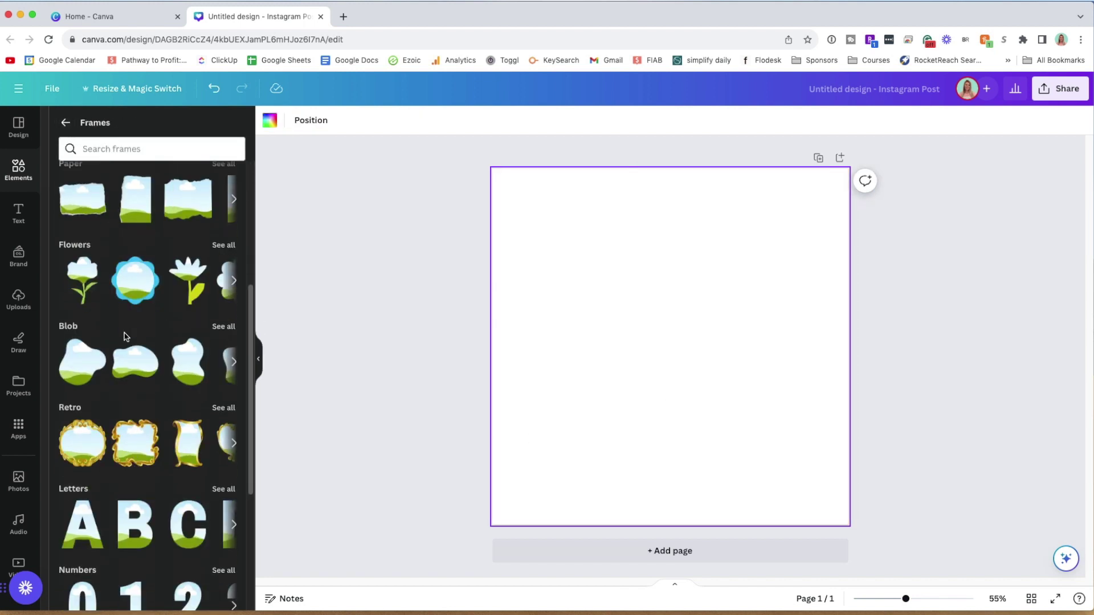
click(91, 379)
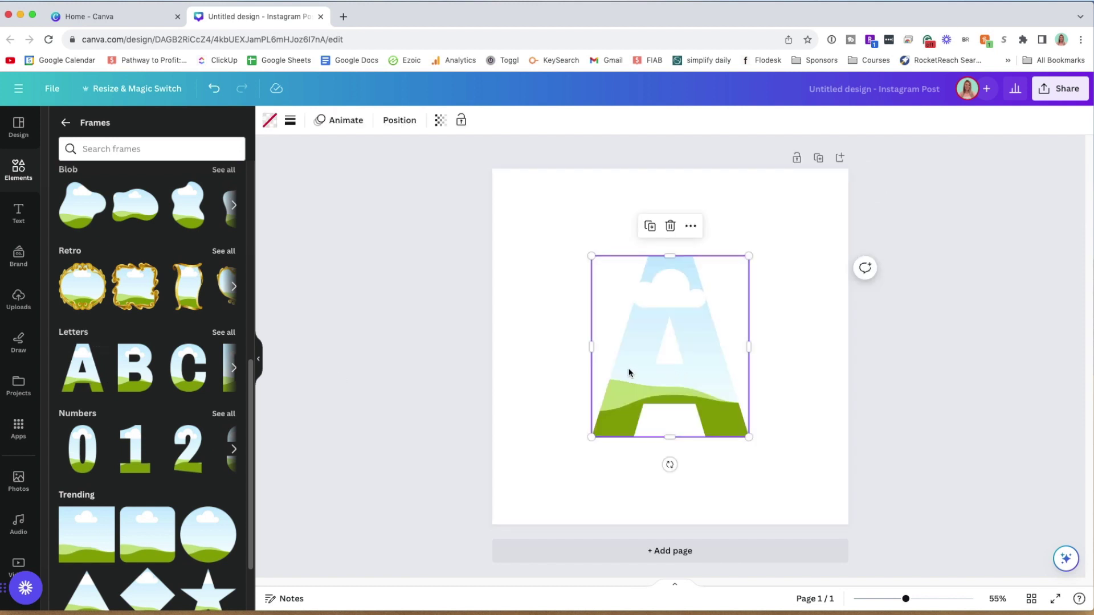
drag(666, 373, 585, 348)
drag(667, 413, 655, 271)
click(292, 394)
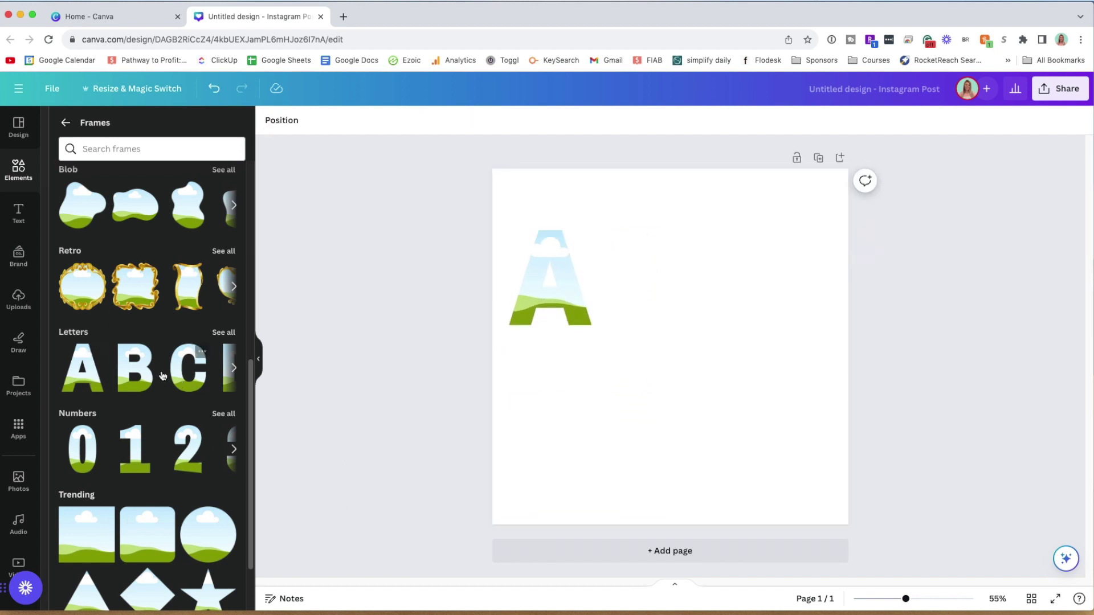
- Add B and C letter frames, sized to match A and placed beside it
click(144, 370)
drag(736, 436, 670, 347)
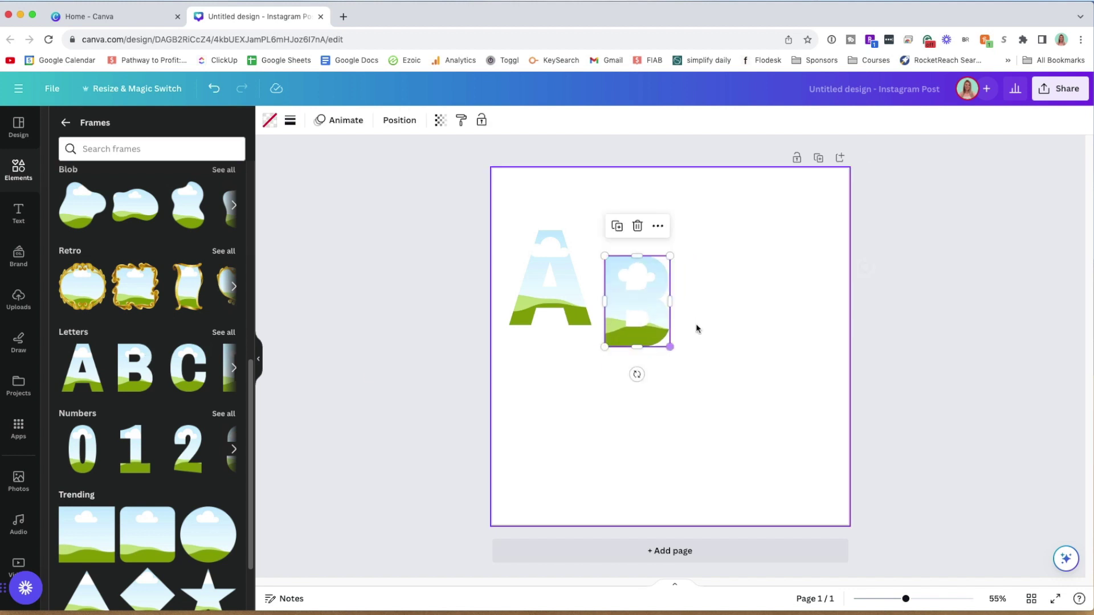
drag(648, 301, 642, 280)
drag(664, 236, 667, 230)
click(191, 382)
drag(639, 362, 704, 333)
drag(665, 408, 703, 303)
click(256, 237)
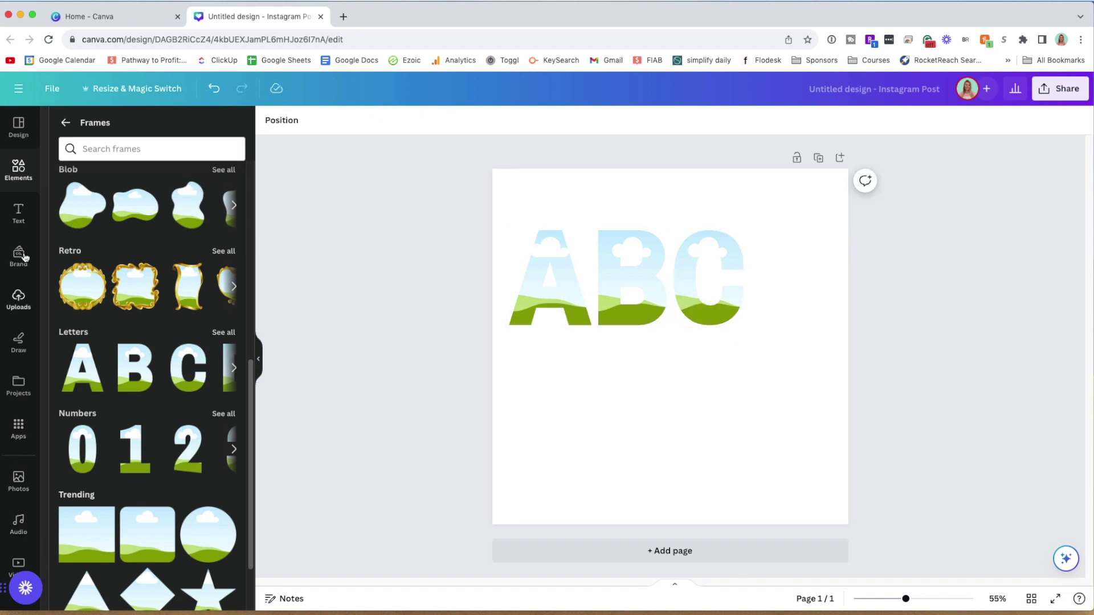
- Search Elements for 'puppy' and show all the puppy photo results
click(67, 123)
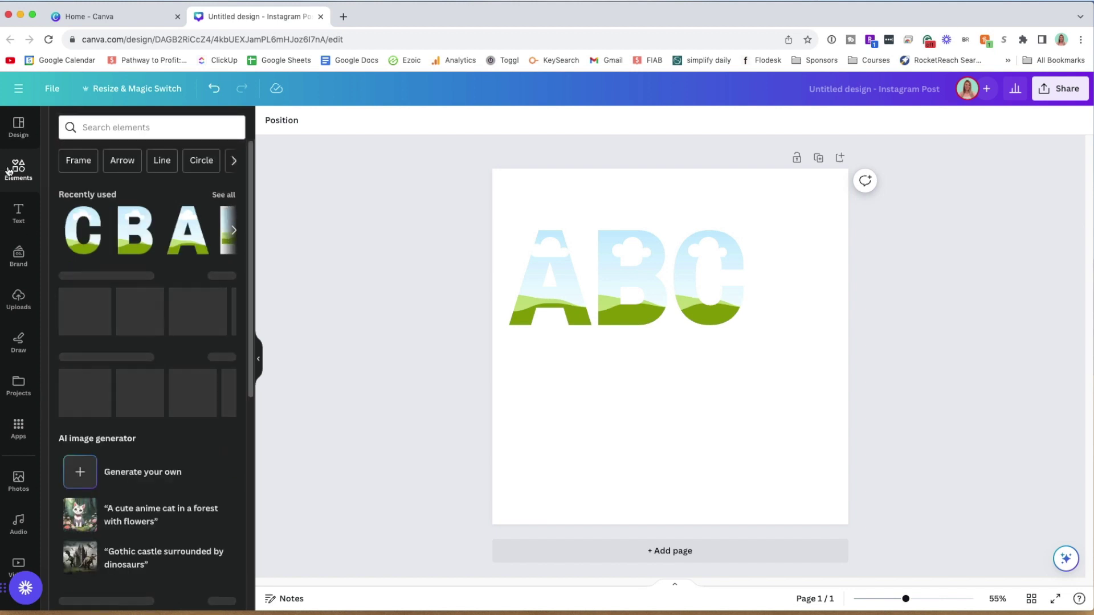
click(150, 125)
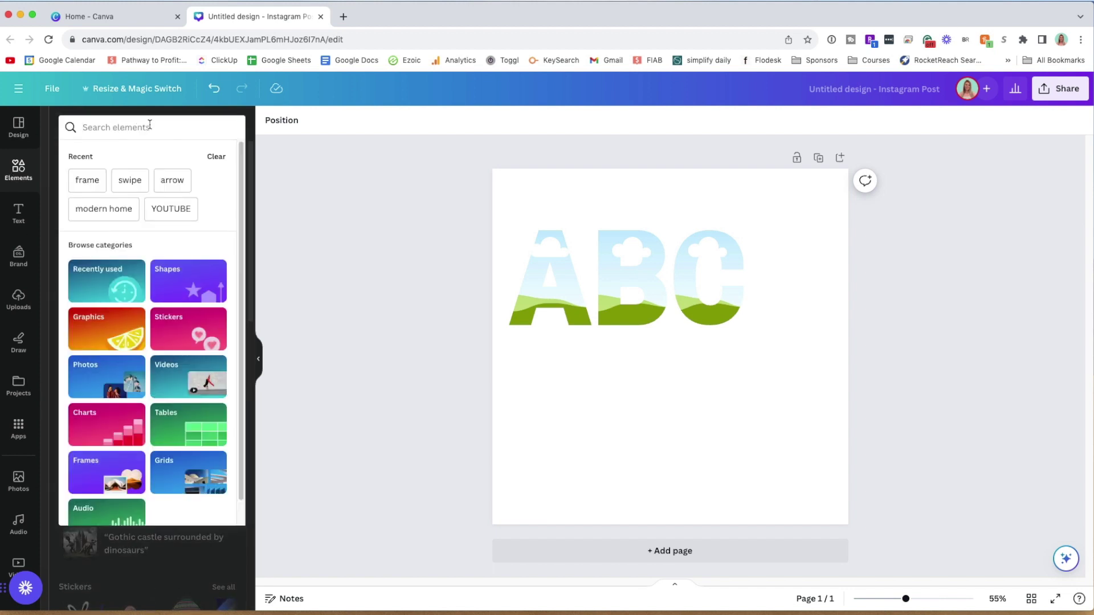
text(puppy)
key(Return)
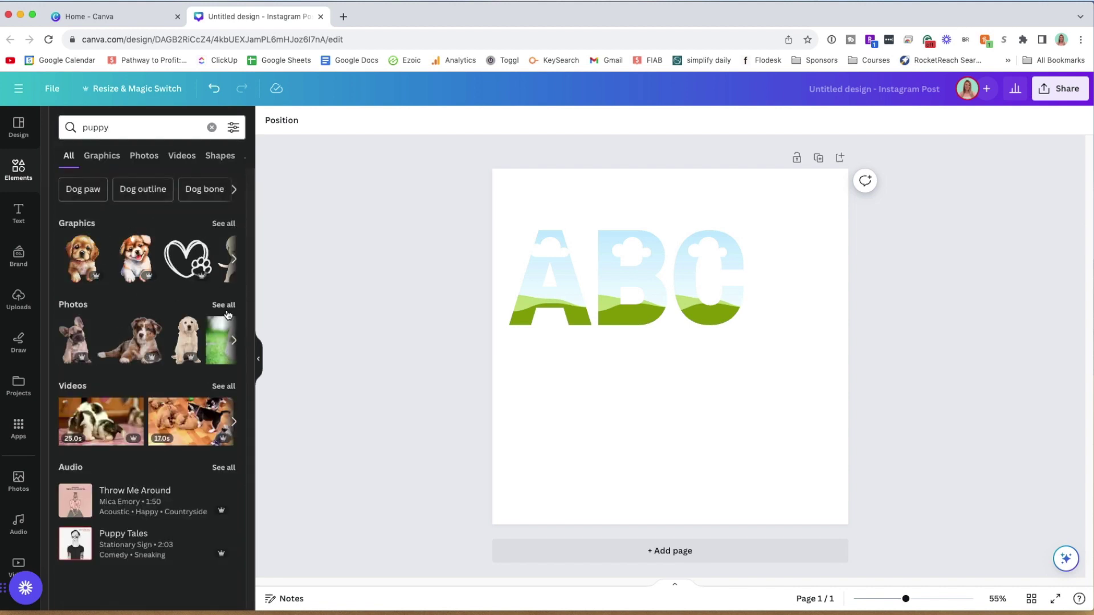
click(226, 311)
scroll(100, 431, down, 1)
scroll(101, 432, down, 1)
- Fill A with the two-puppies photo and B with a white puppy, shifted right
drag(191, 366, 554, 287)
scroll(128, 510, down, 5)
drag(114, 374, 631, 300)
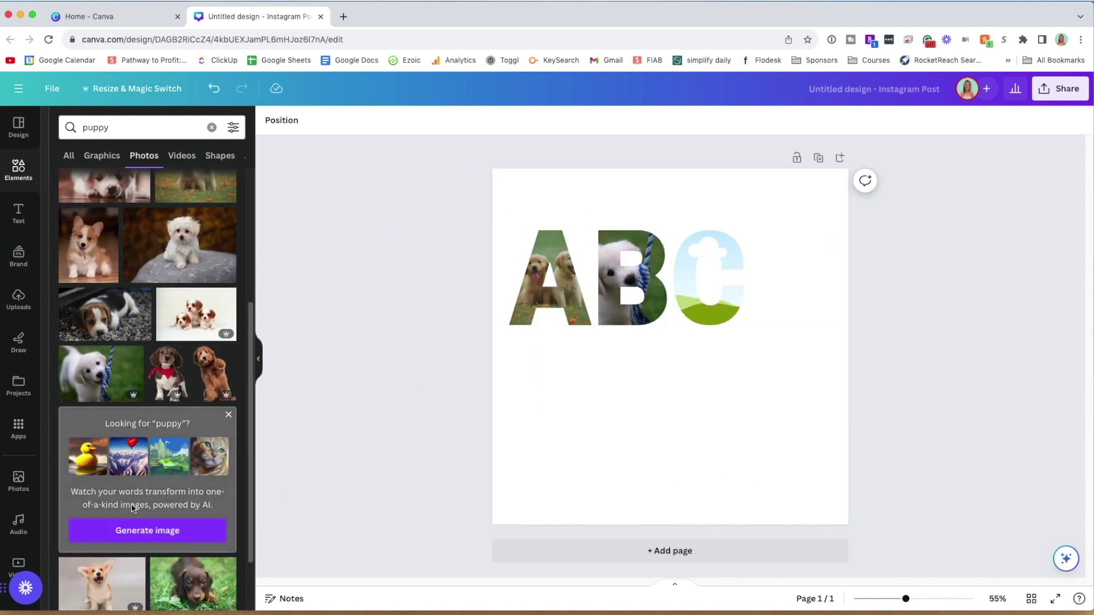
click(631, 282)
double_click(630, 282)
drag(631, 282, 647, 282)
click(408, 345)
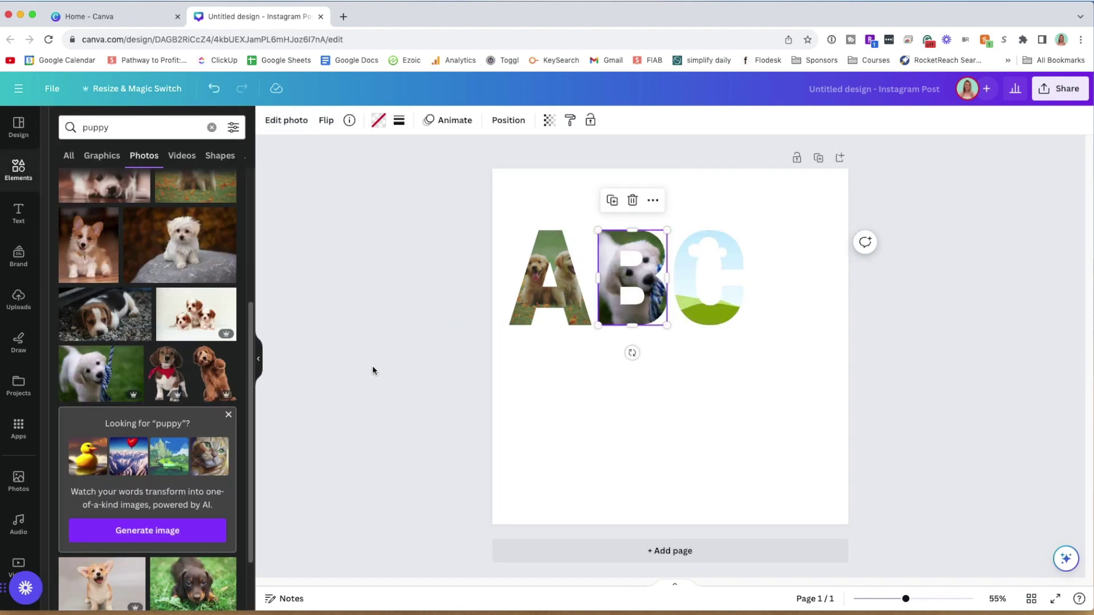
- Fill letter C with the beagle photo, removing a stray beagle image first
scroll(137, 308, up, 1)
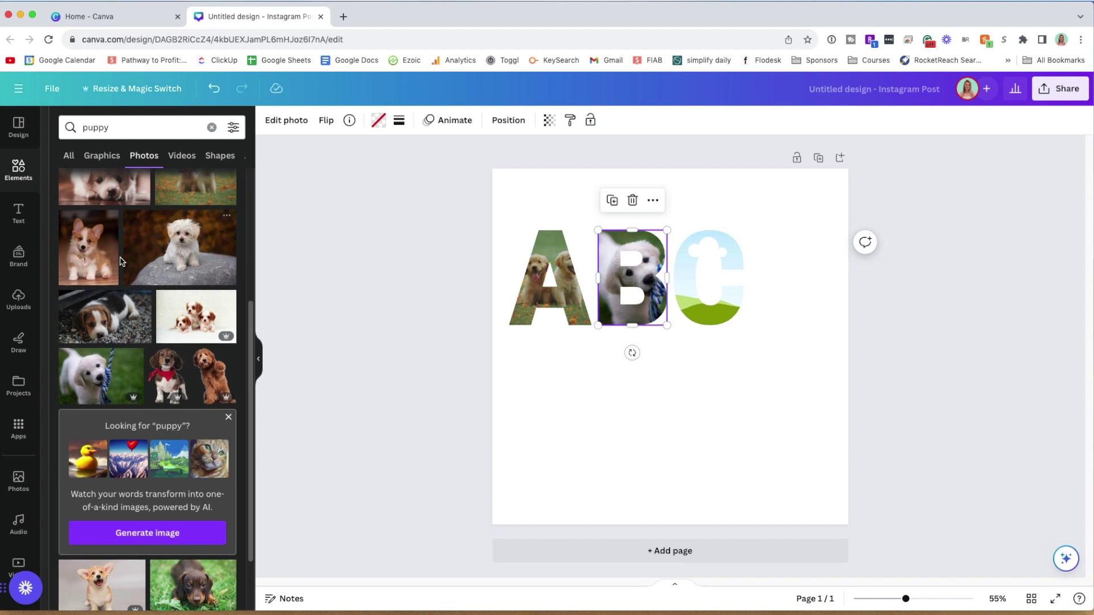
click(89, 315)
key(Delete)
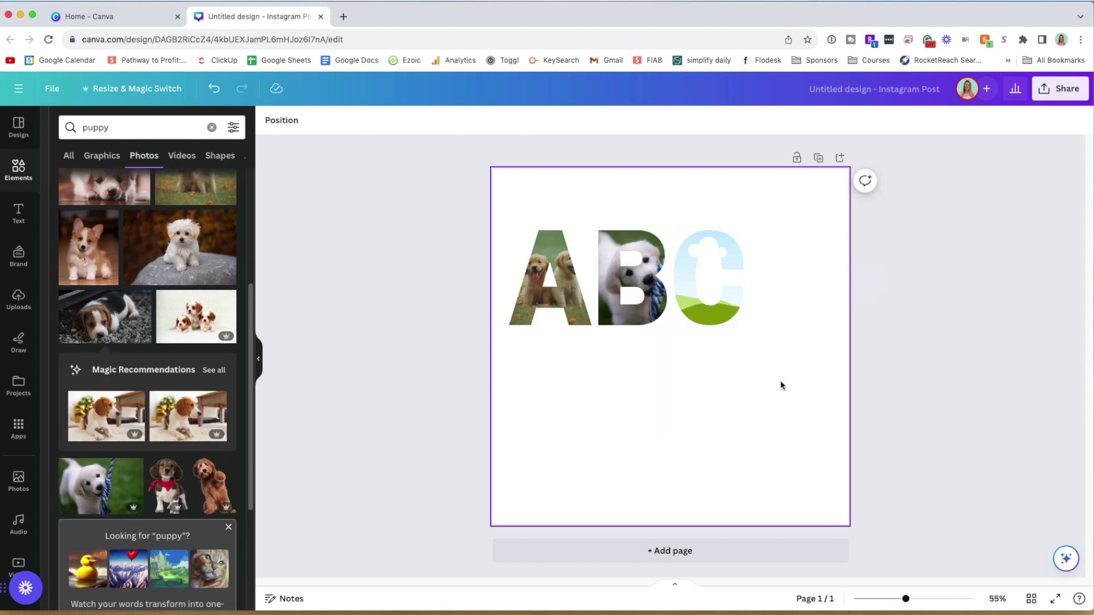
drag(88, 324, 684, 262)
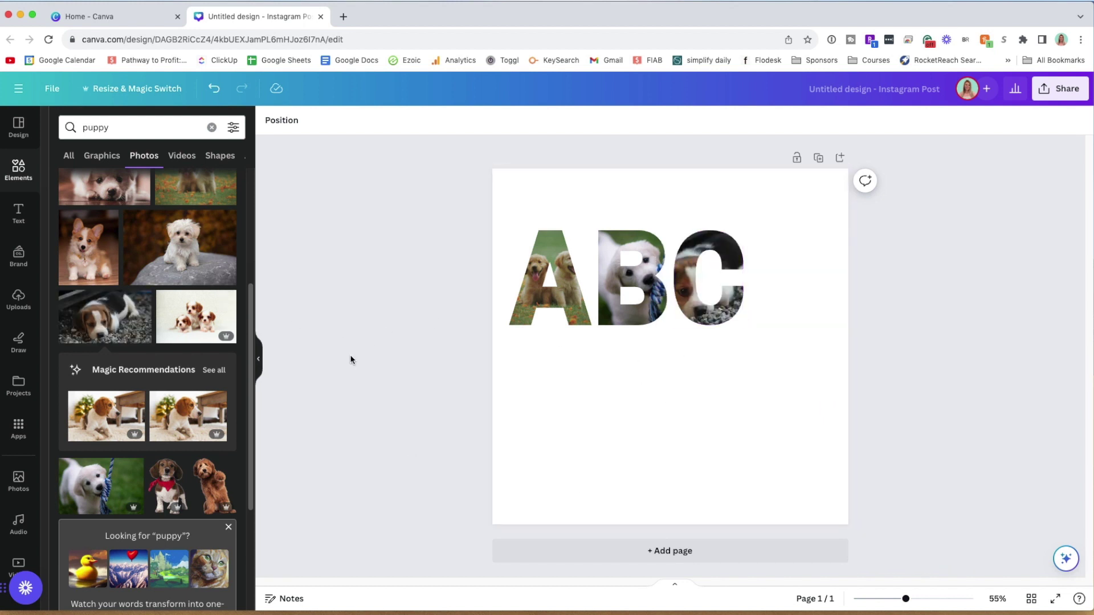
scroll(164, 464, down, 3)
scroll(164, 465, down, 1)
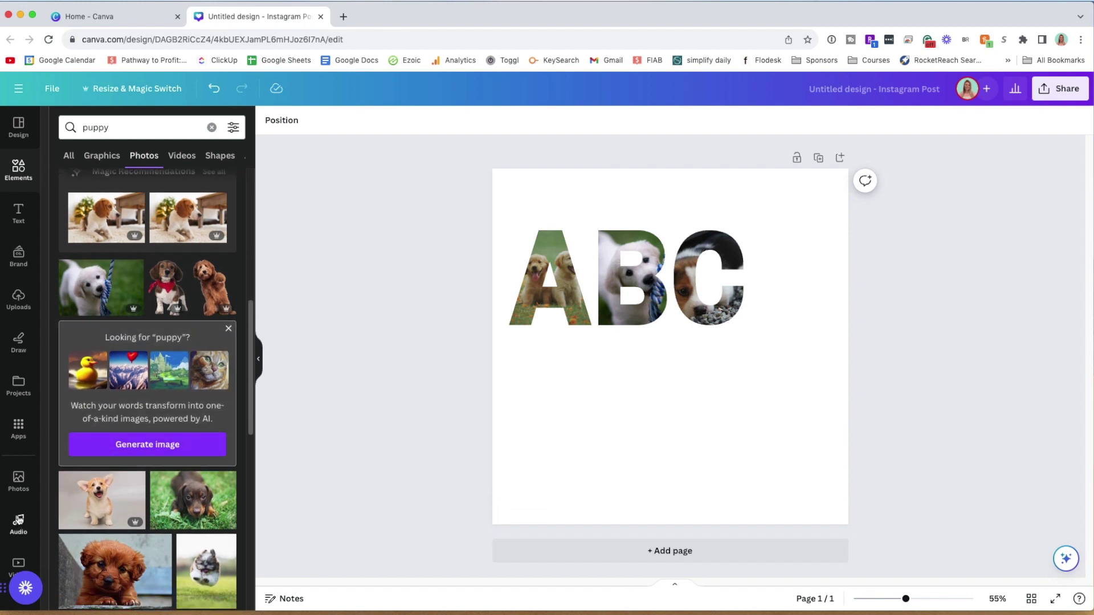
- Search the stock Photos library for 'flowers'
click(17, 482)
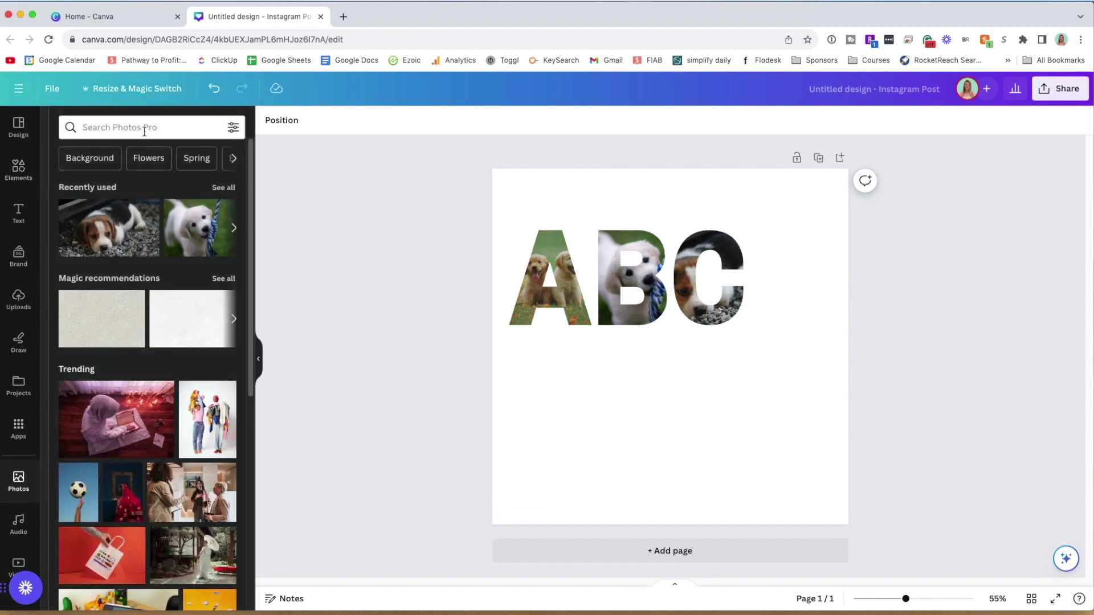
click(136, 124)
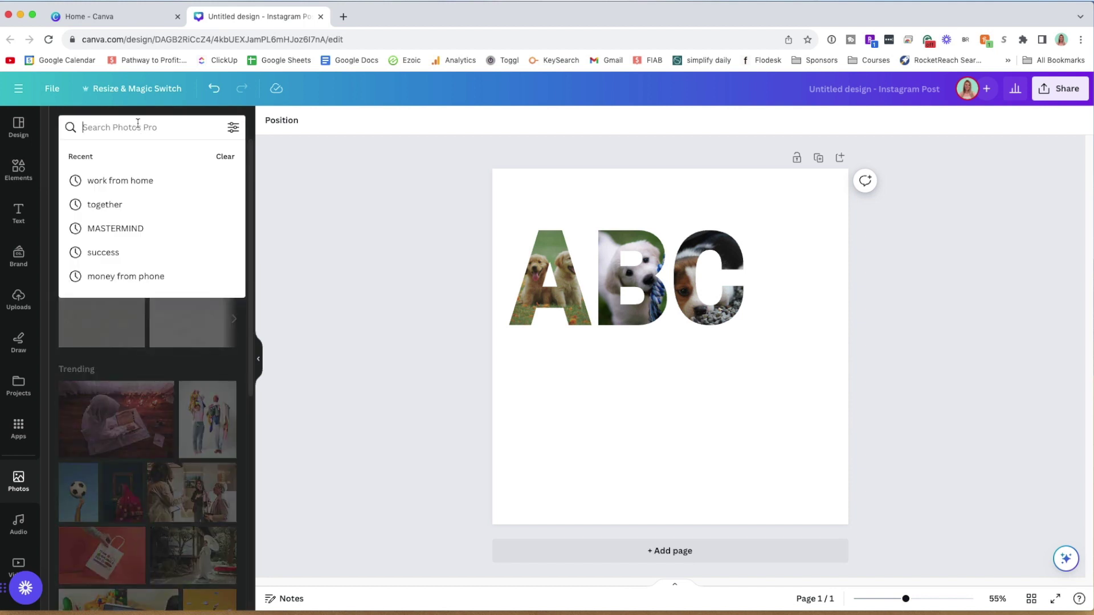
text(flowers)
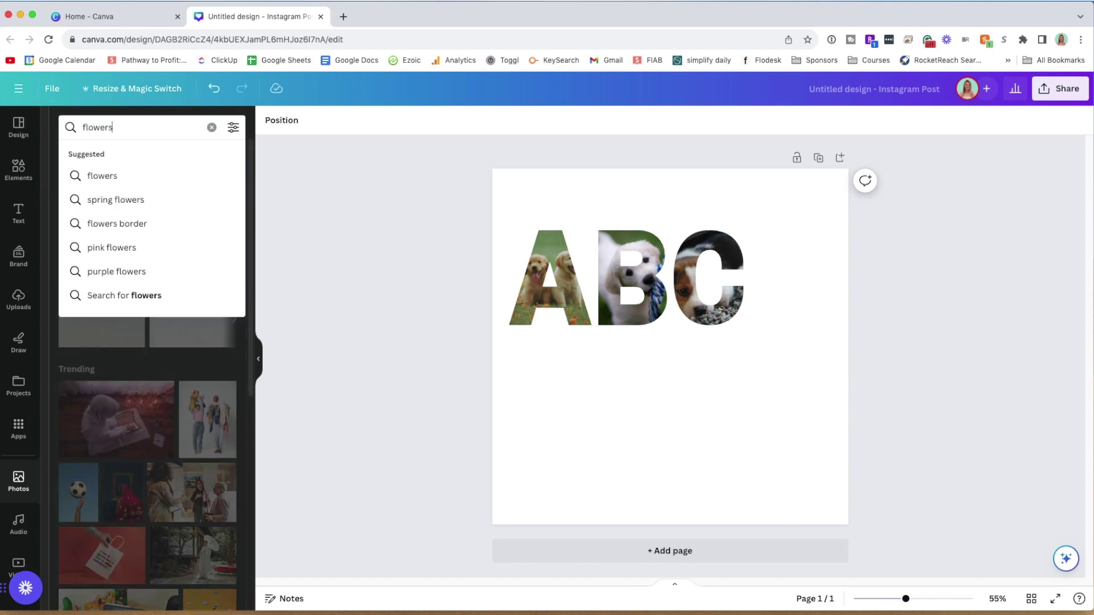
key(Return)
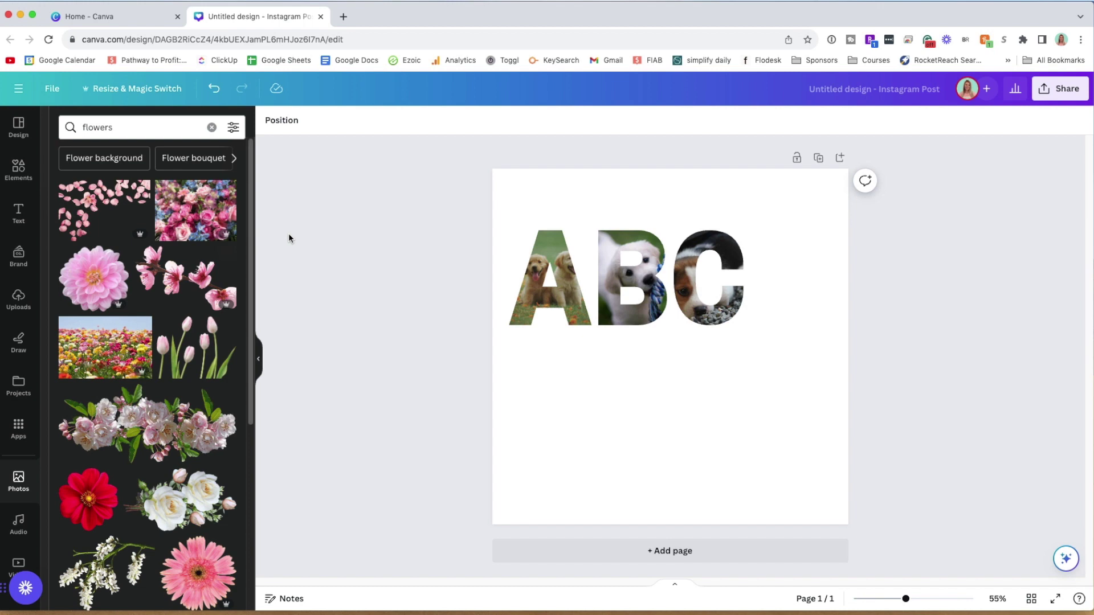
- Fill A with the flower field, B with roses, C with wildflowers, nudging C left
drag(103, 355, 561, 262)
drag(161, 204, 632, 277)
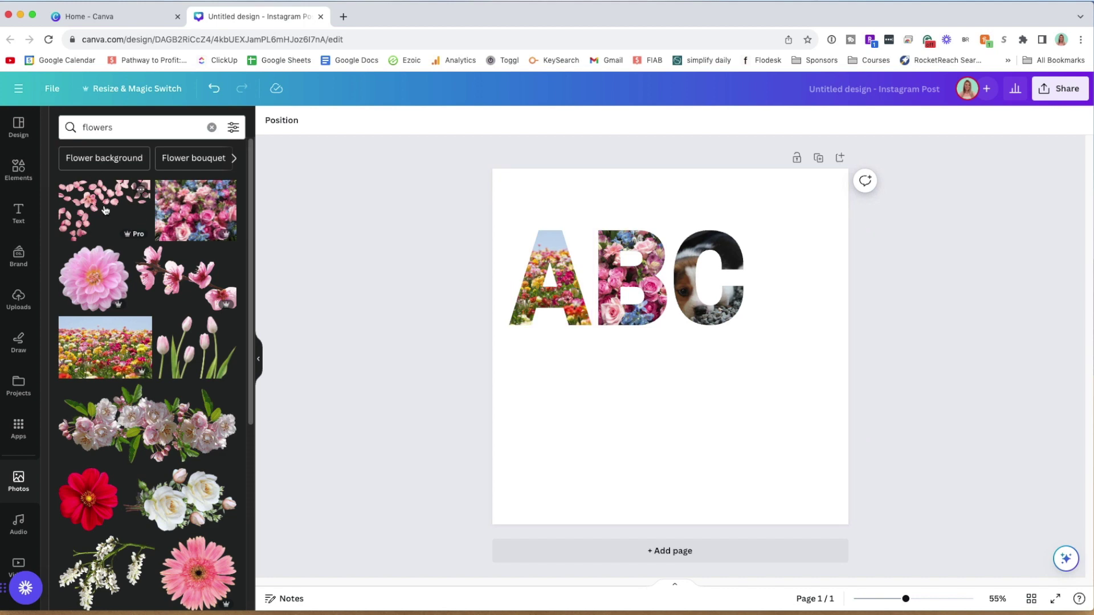
drag(105, 210, 712, 279)
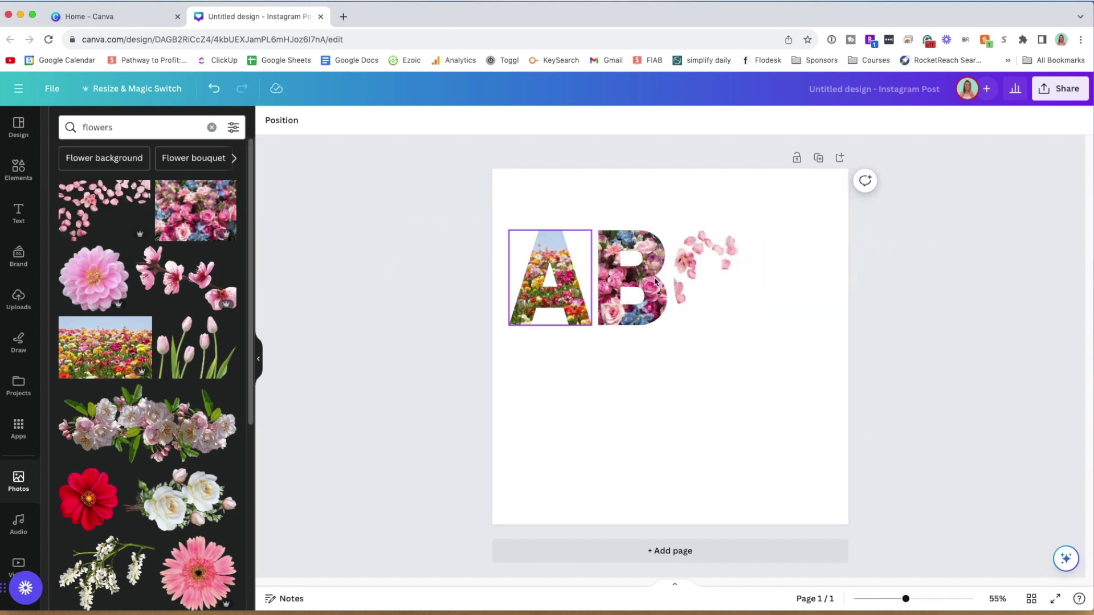
scroll(171, 371, down, 5)
drag(223, 438, 683, 270)
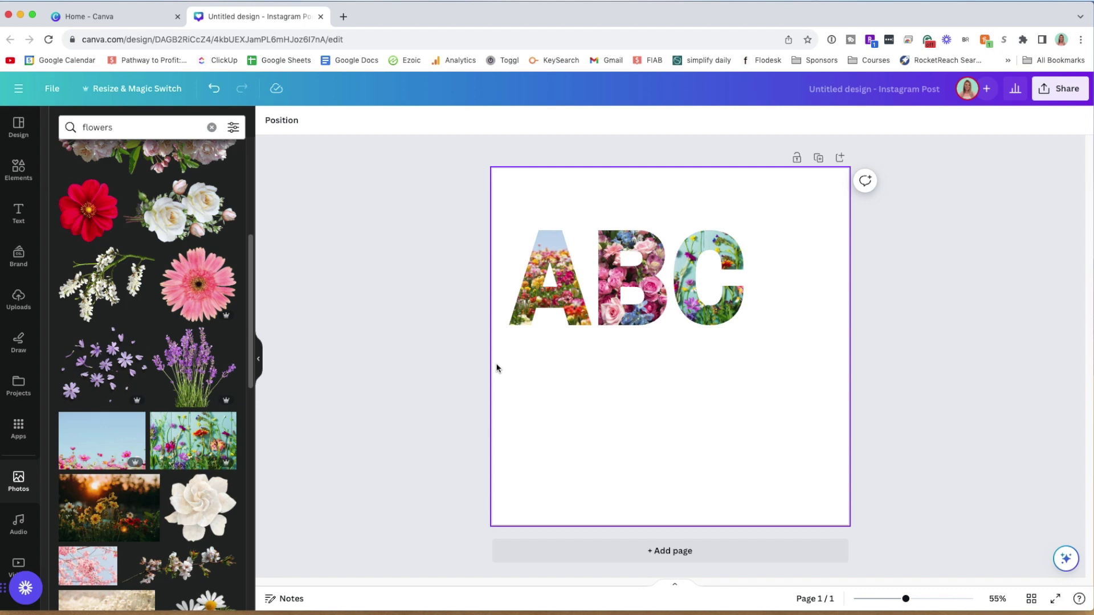
drag(723, 297, 721, 296)
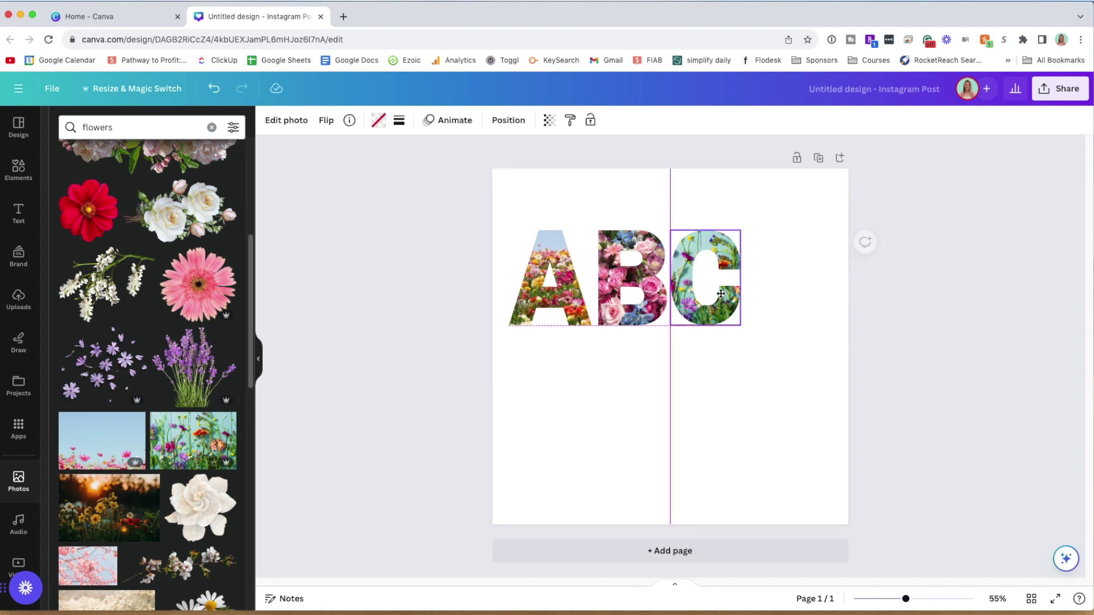
click(304, 383)
- Add a three-panel frame from Elements below the ABC letters and enlarge it
click(9, 174)
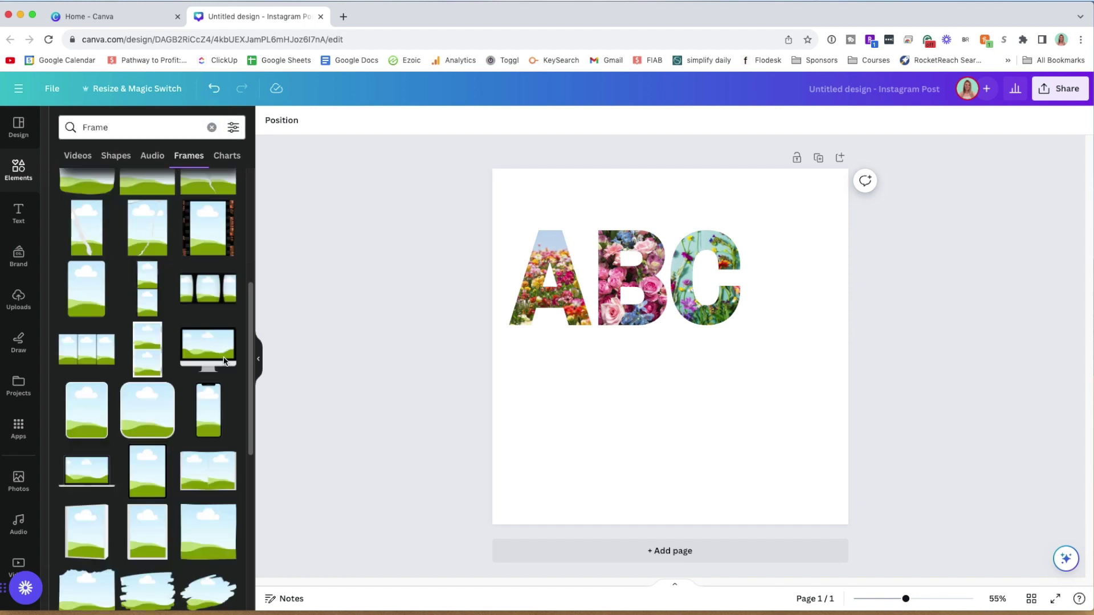
click(83, 367)
drag(647, 340, 623, 395)
drag(721, 448, 855, 464)
drag(742, 464, 705, 464)
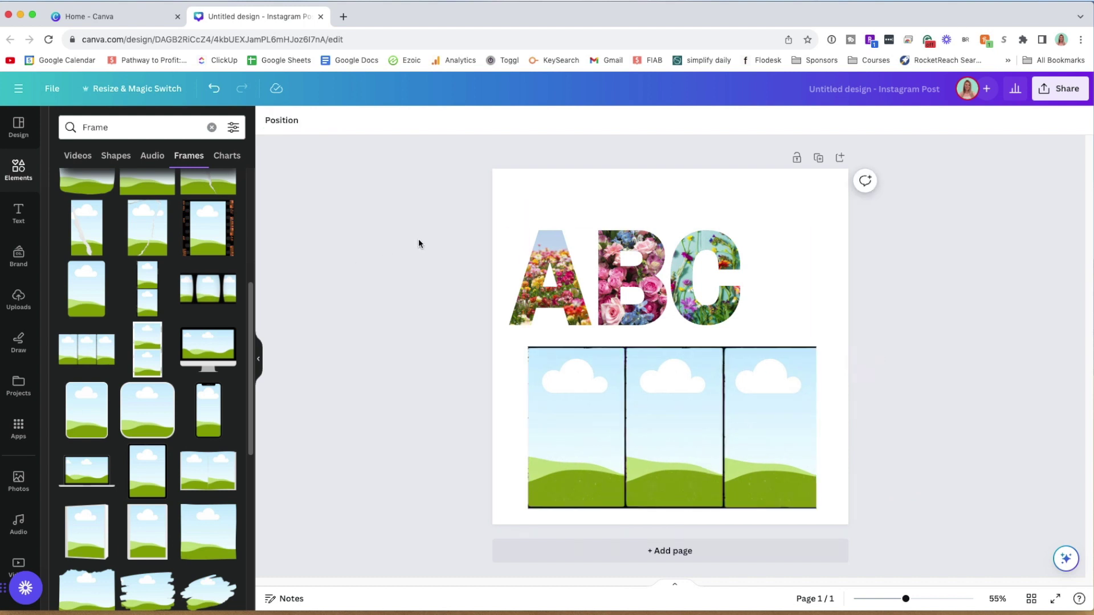
- Delete the ABC letters and move the three-panel frame up to the page centre
drag(420, 233, 742, 328)
key(BackSpace)
click(706, 454)
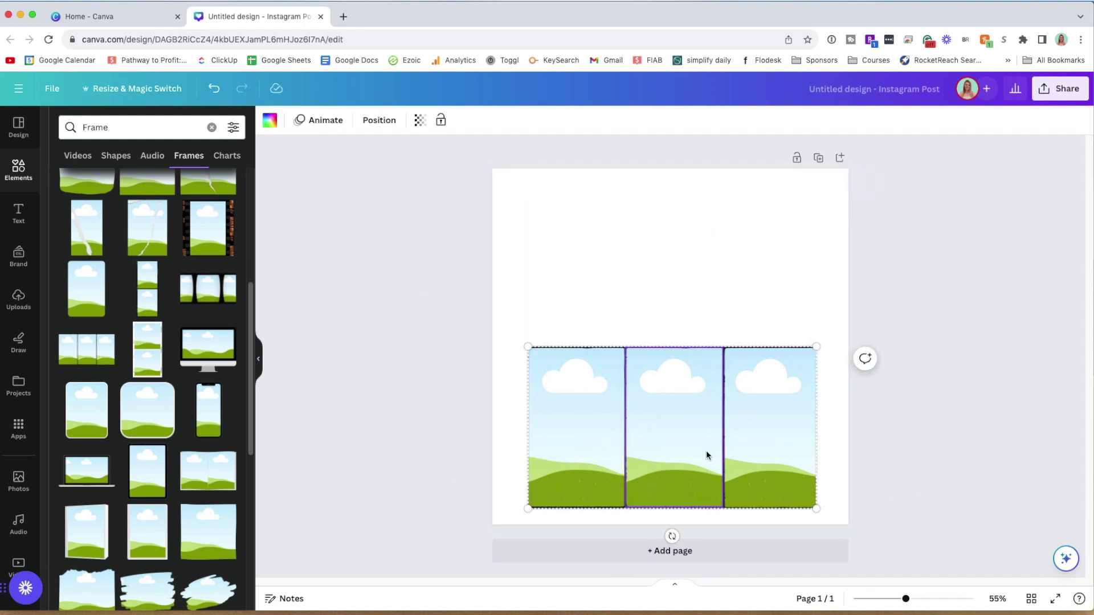
drag(706, 454, 634, 368)
key(Escape)
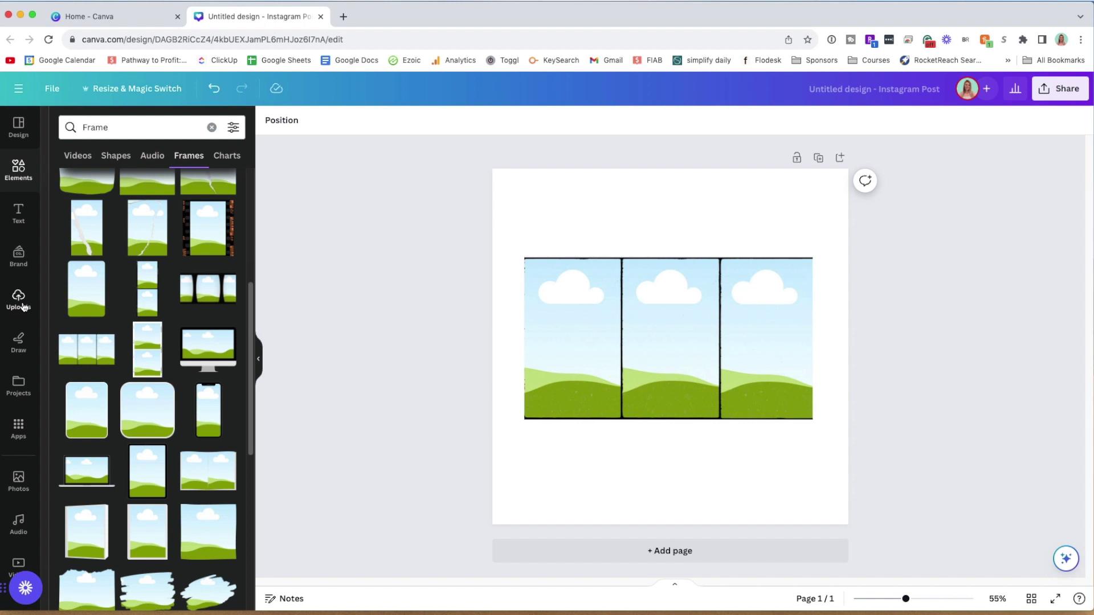
- Fill the right panel with the uploaded coastline photo and adjust its crop
click(18, 300)
drag(167, 250, 740, 346)
double_click(791, 350)
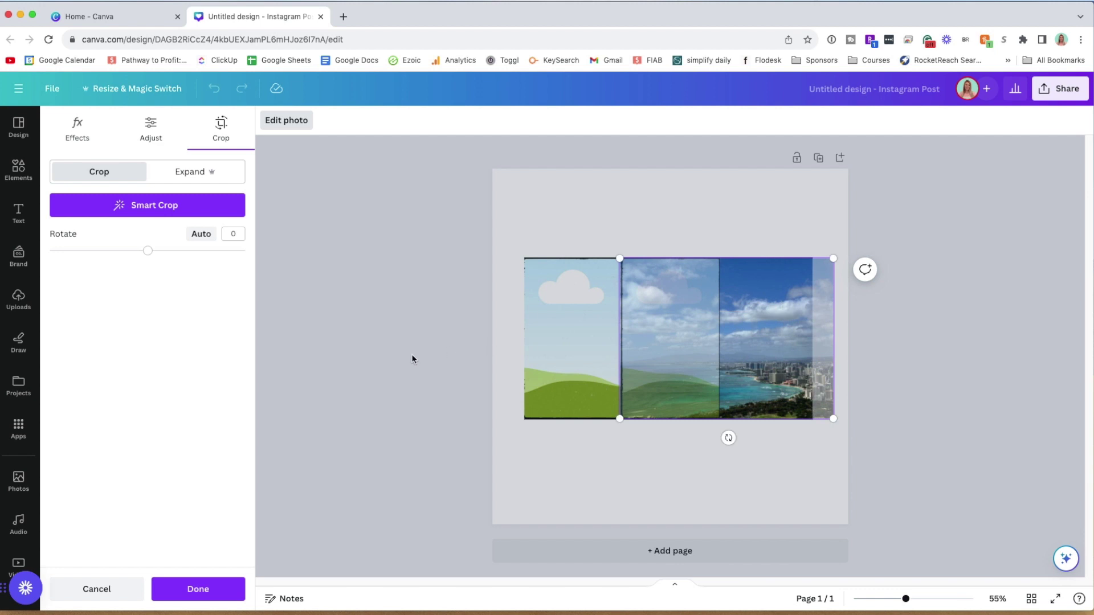
click(474, 352)
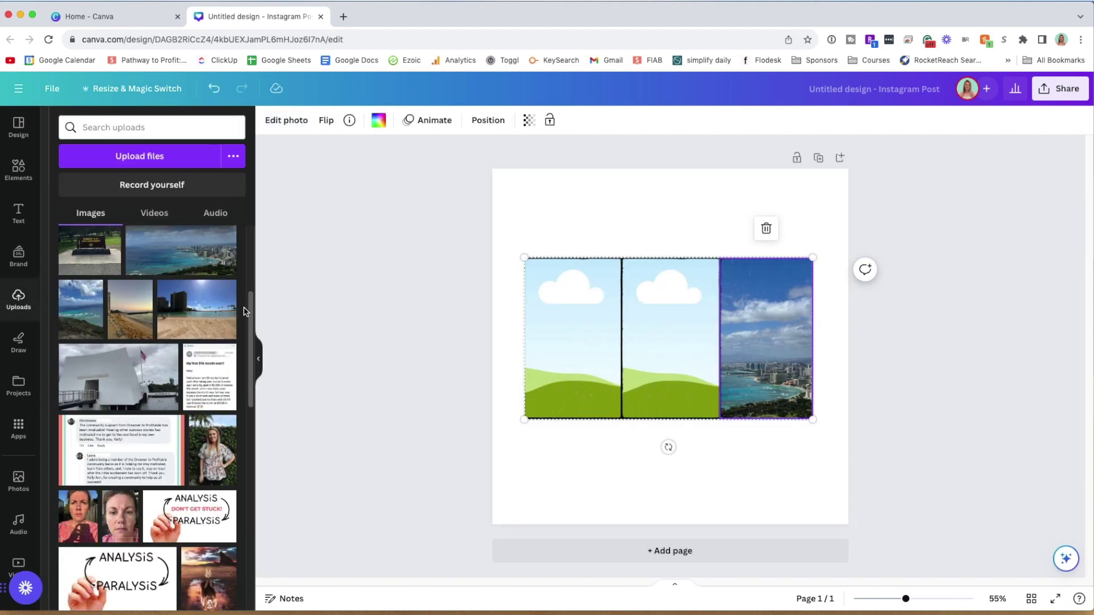
- Fill the middle panel with an enlarged beach photo and the left panel with a sunset beach photo
drag(183, 330, 671, 342)
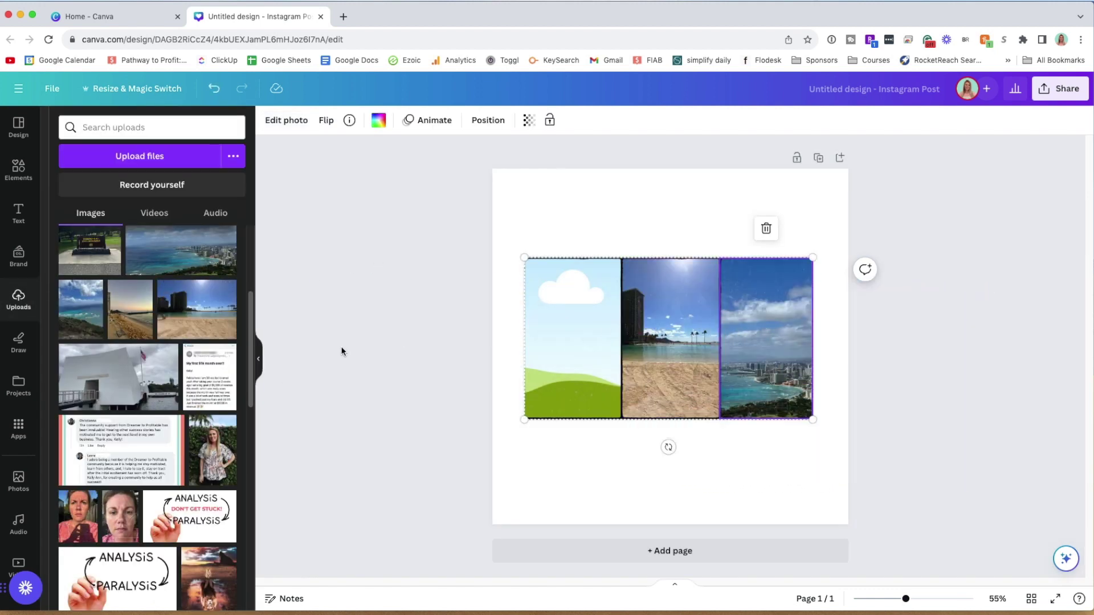
double_click(643, 348)
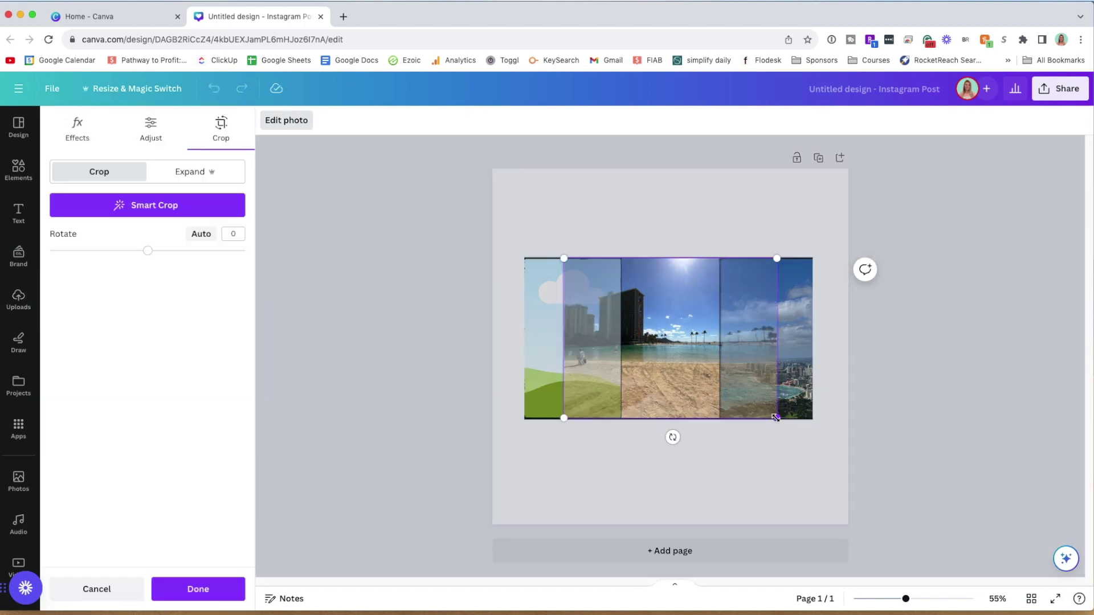
drag(776, 417, 850, 436)
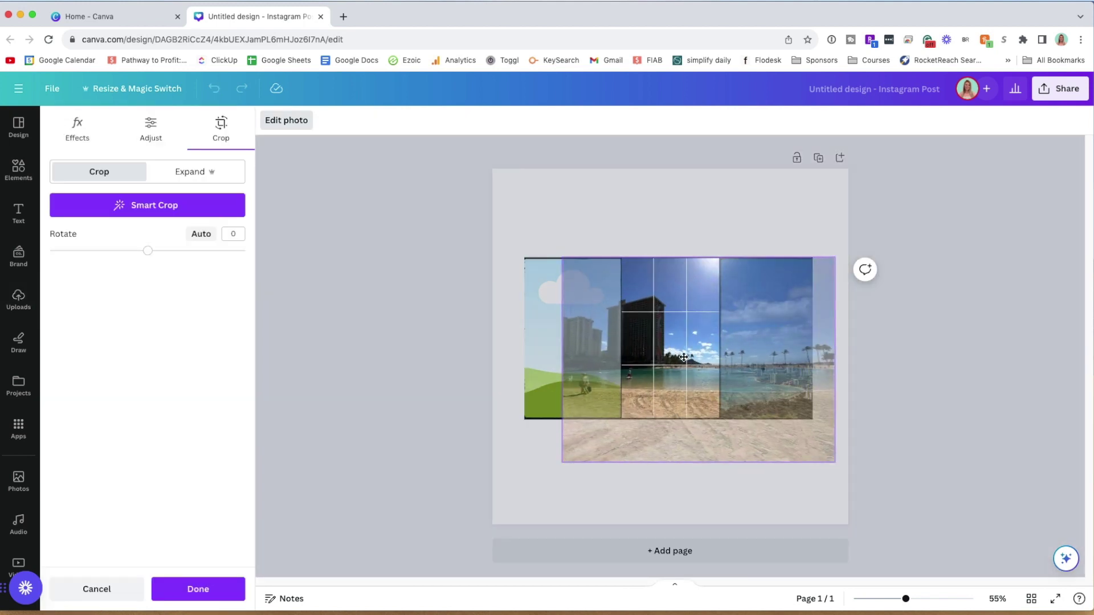
click(426, 362)
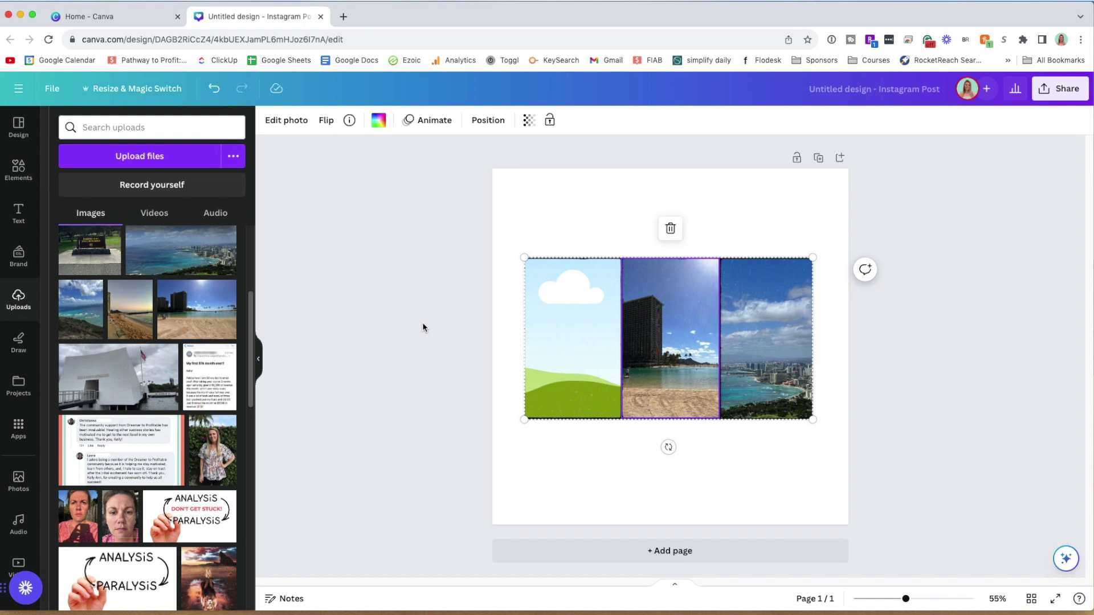
scroll(132, 376, up, 2)
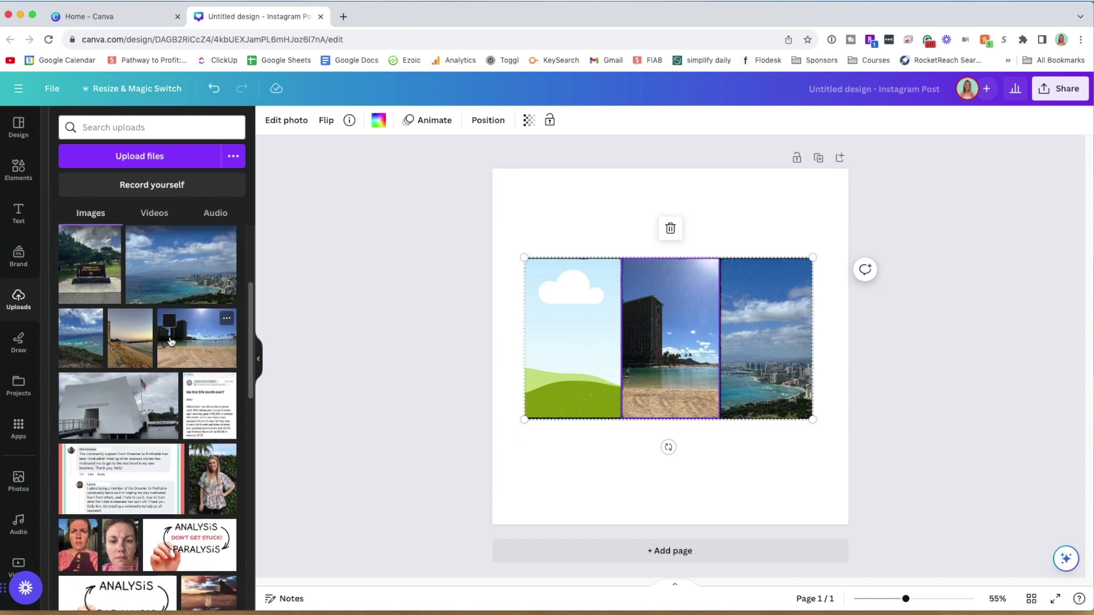
drag(132, 383, 572, 333)
click(437, 336)
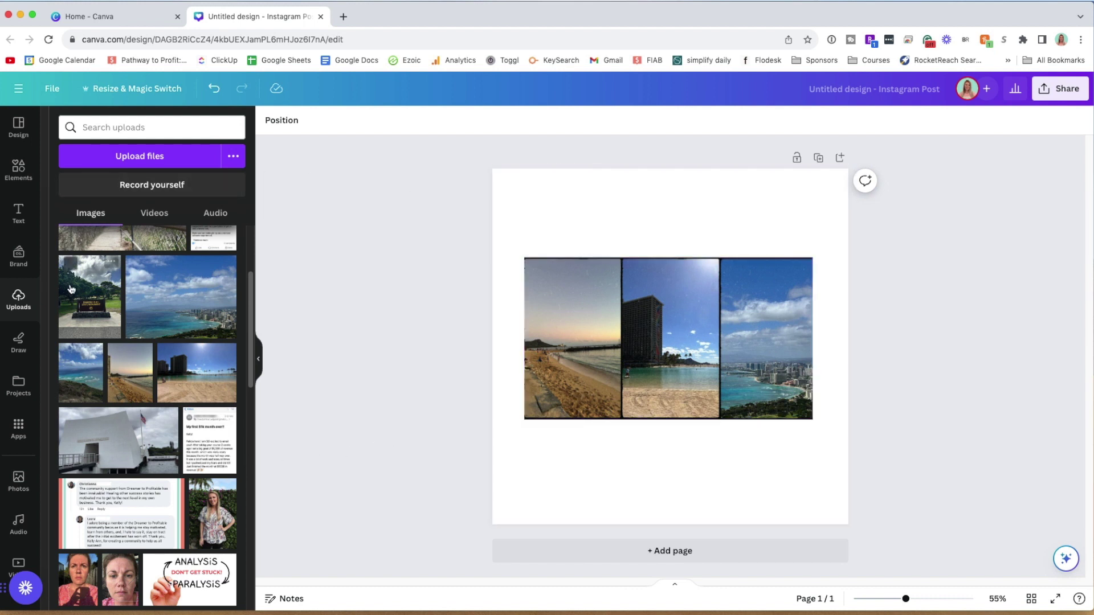
- Delete the three-photo grid from the page
click(17, 171)
scroll(129, 312, down, 5)
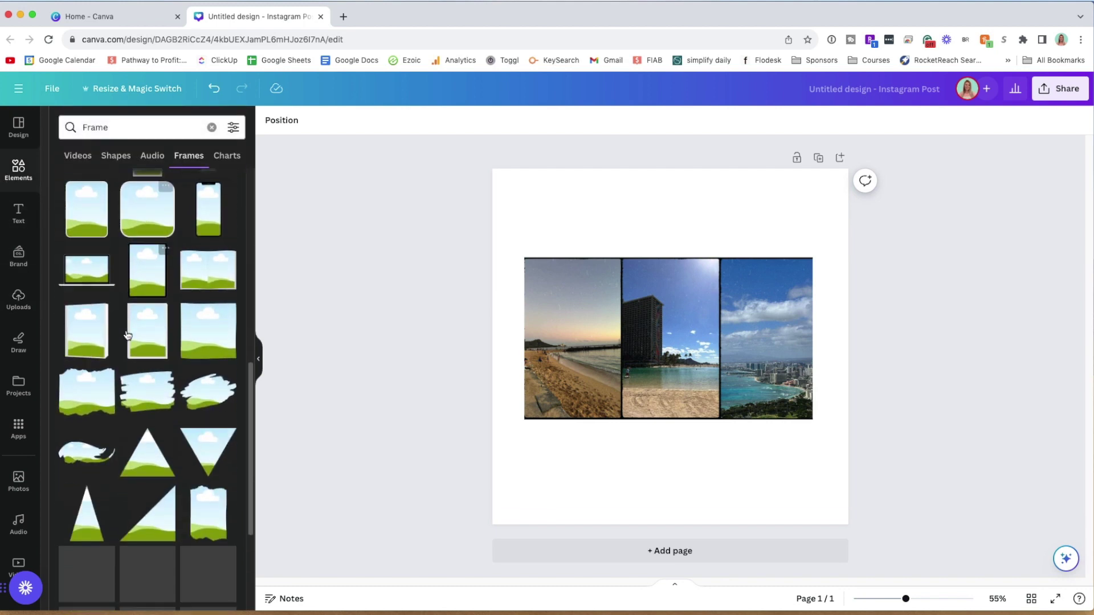
drag(471, 357, 672, 319)
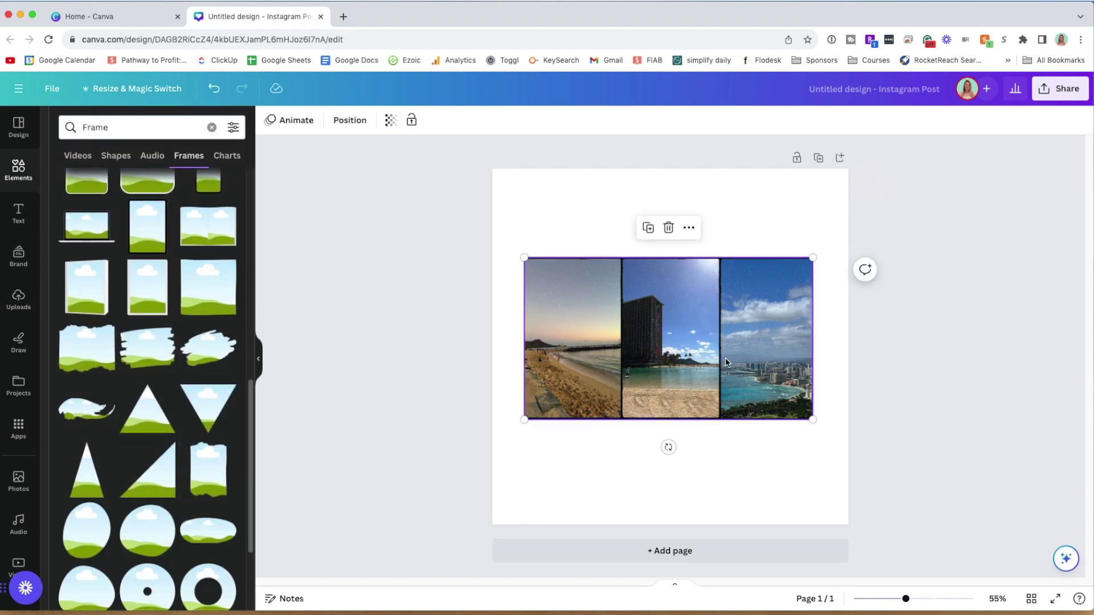
key(Delete)
- Add a torn-paper edged frame, moving it up and left and enlarging it
click(73, 359)
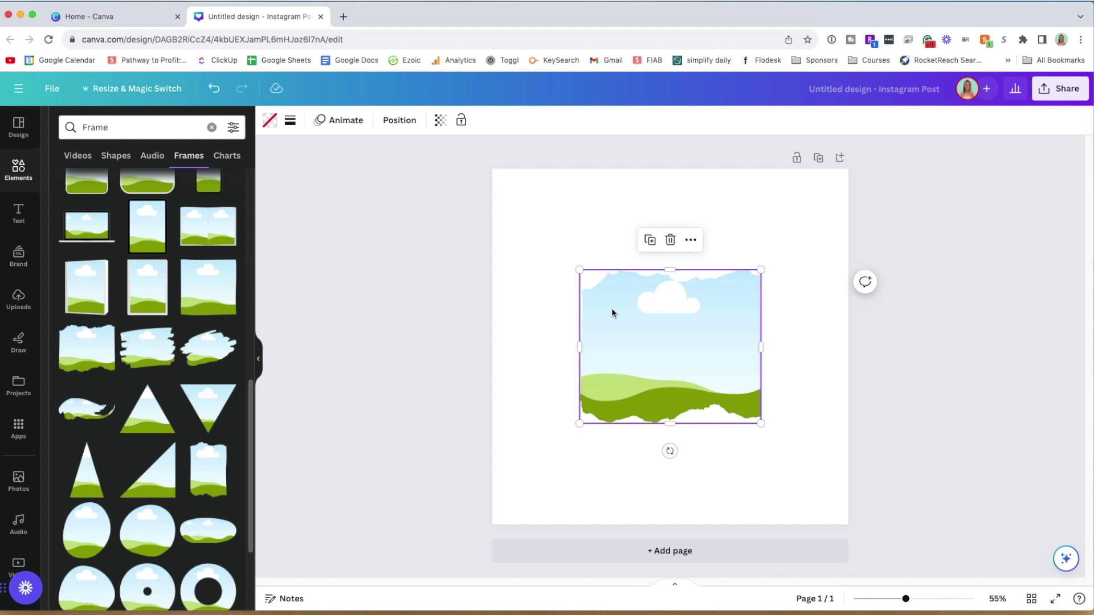
drag(632, 310, 586, 270)
drag(716, 382, 813, 420)
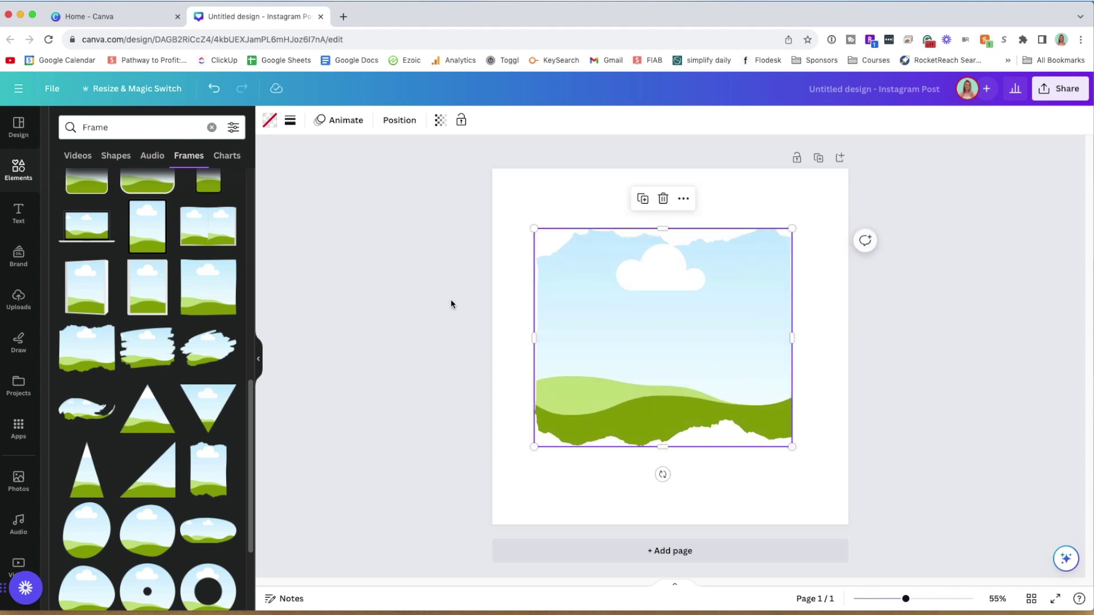
click(450, 304)
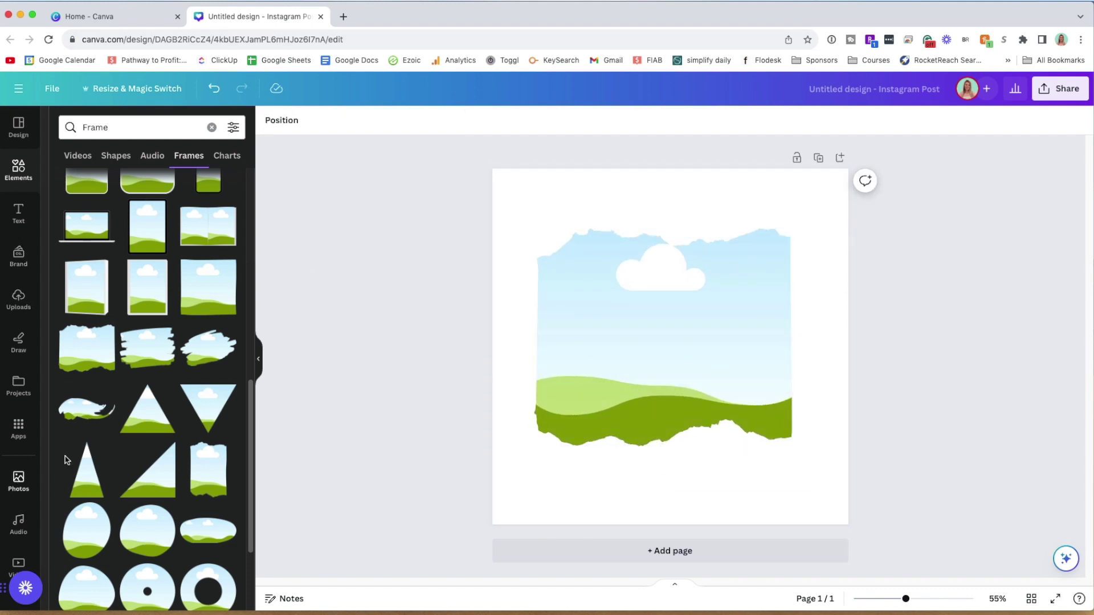
- Drop the purple flowers photo into the torn-edge frame, then remove it again
click(33, 476)
scroll(113, 427, down, 8)
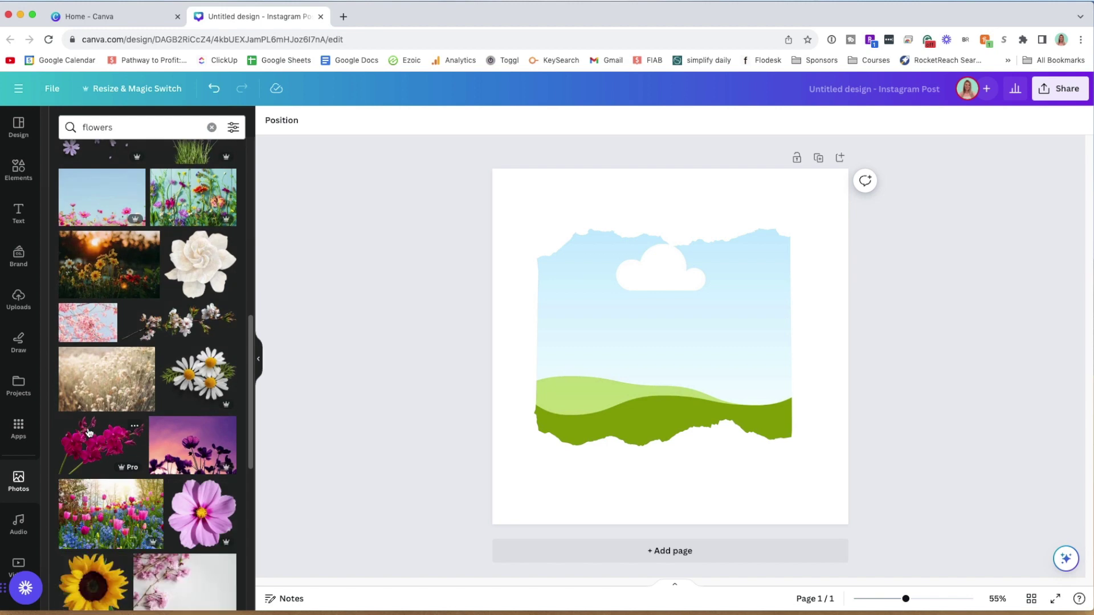
drag(193, 250, 443, 294)
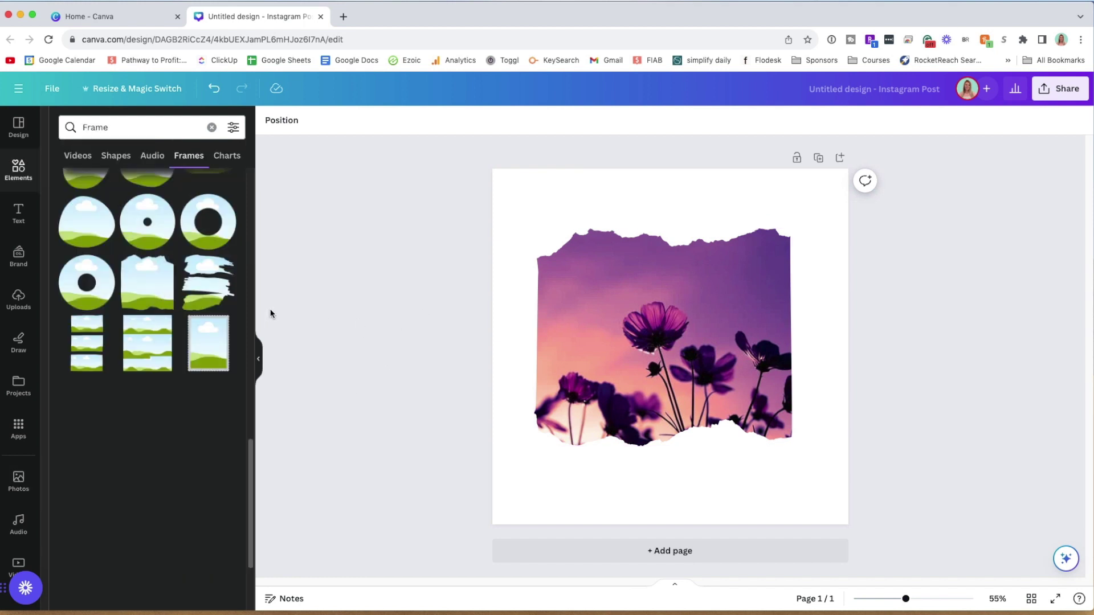
click(667, 285)
key(Delete)
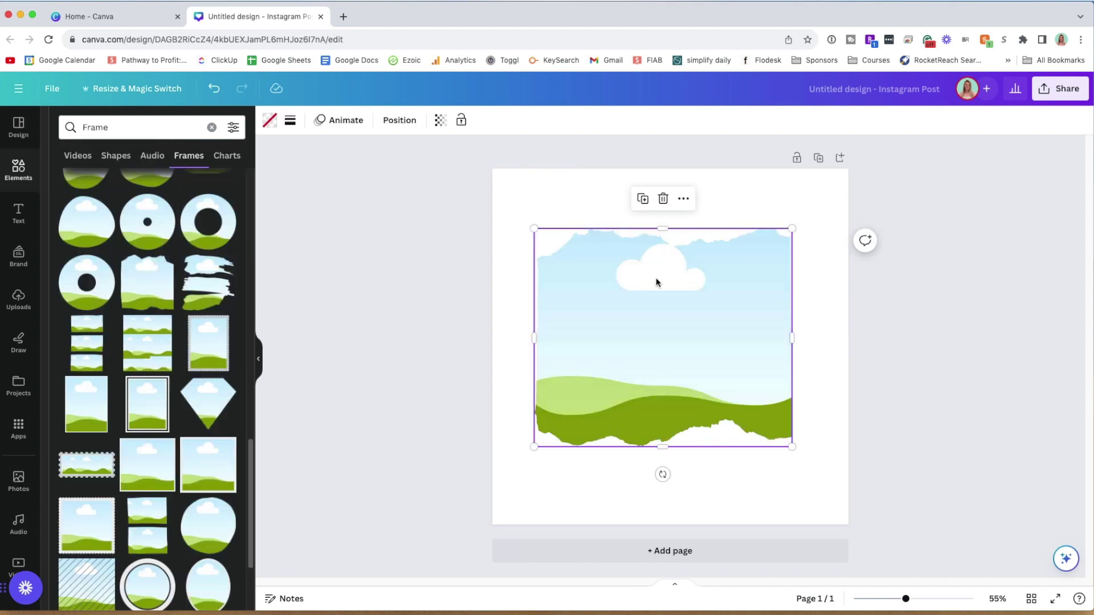
- Replace the torn-edge frame with a 315 by 315 circle frame near the centre
key(Delete)
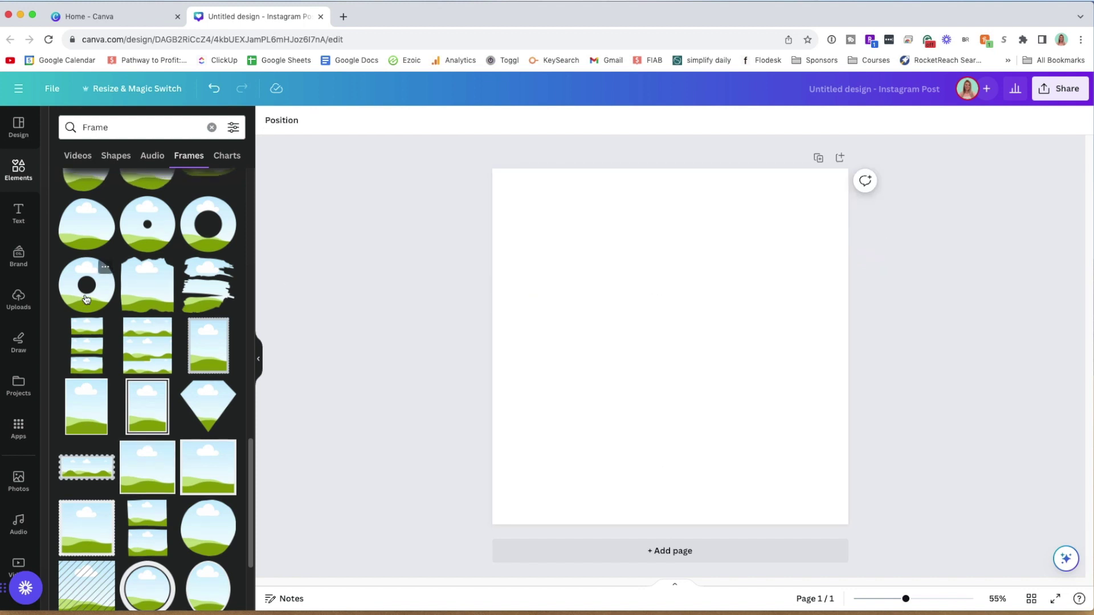
scroll(86, 299, up, 10)
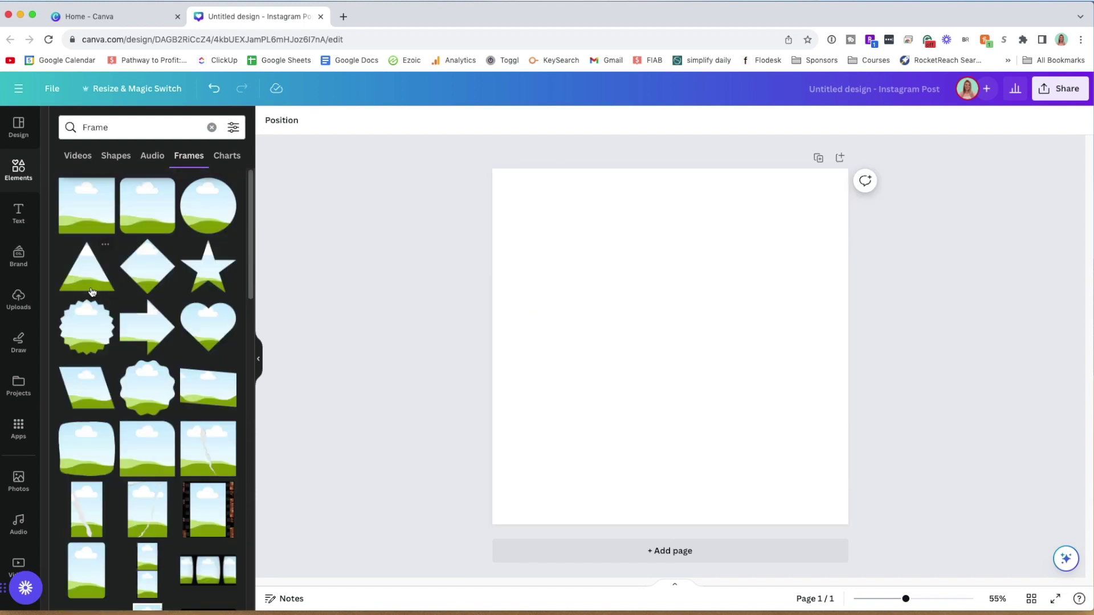
click(232, 213)
drag(642, 334, 586, 320)
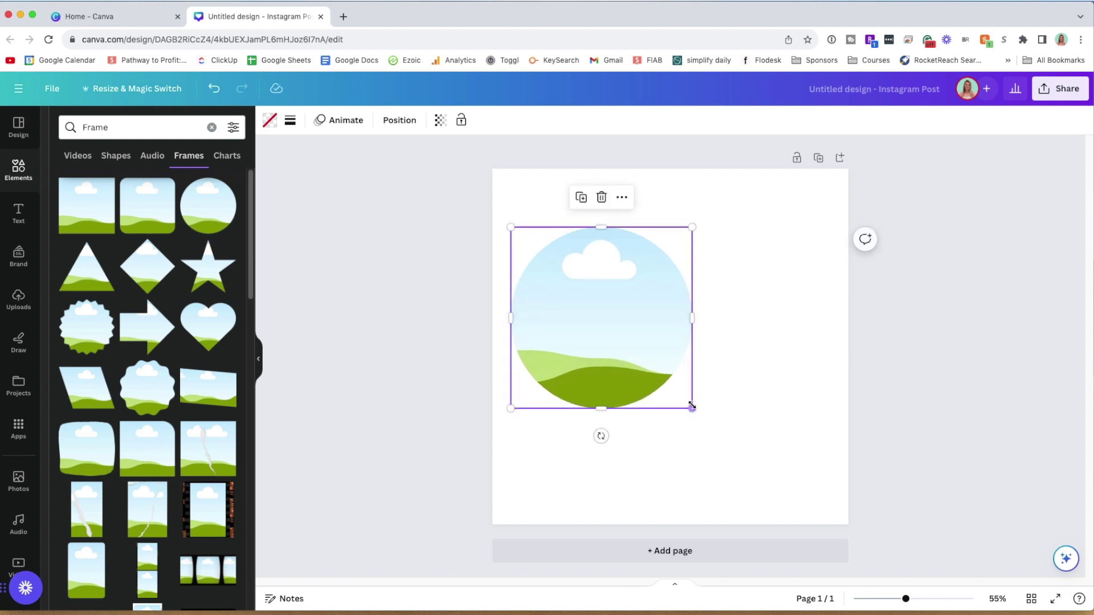
drag(691, 408, 621, 305)
drag(567, 273, 574, 317)
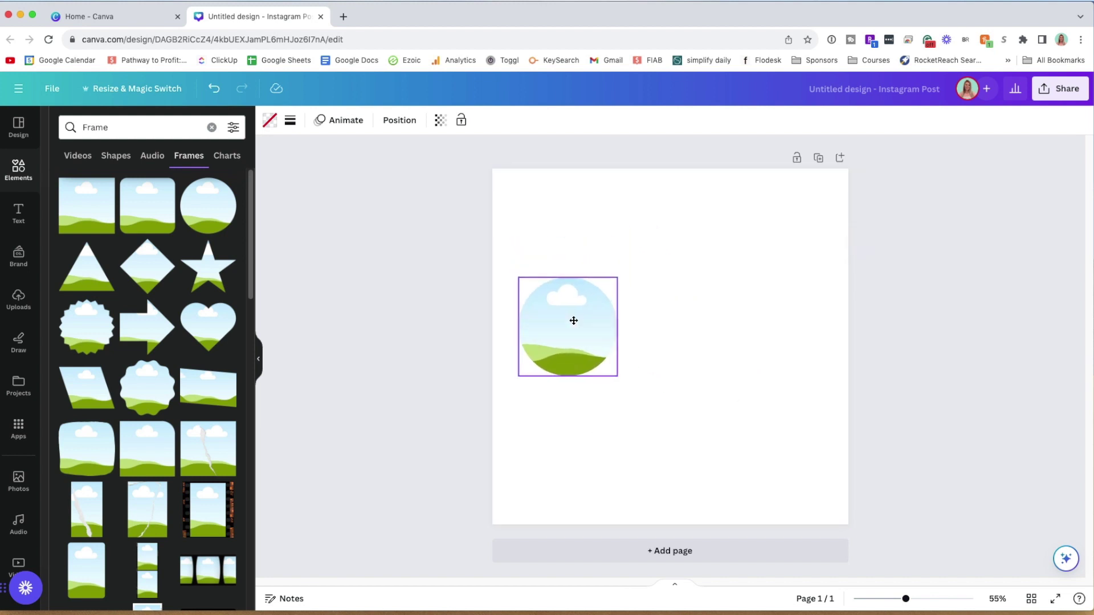
click(394, 313)
- Place an uploaded headshot in the circle frame, enlarging and repositioning it inside
click(18, 298)
scroll(109, 328, down, 5)
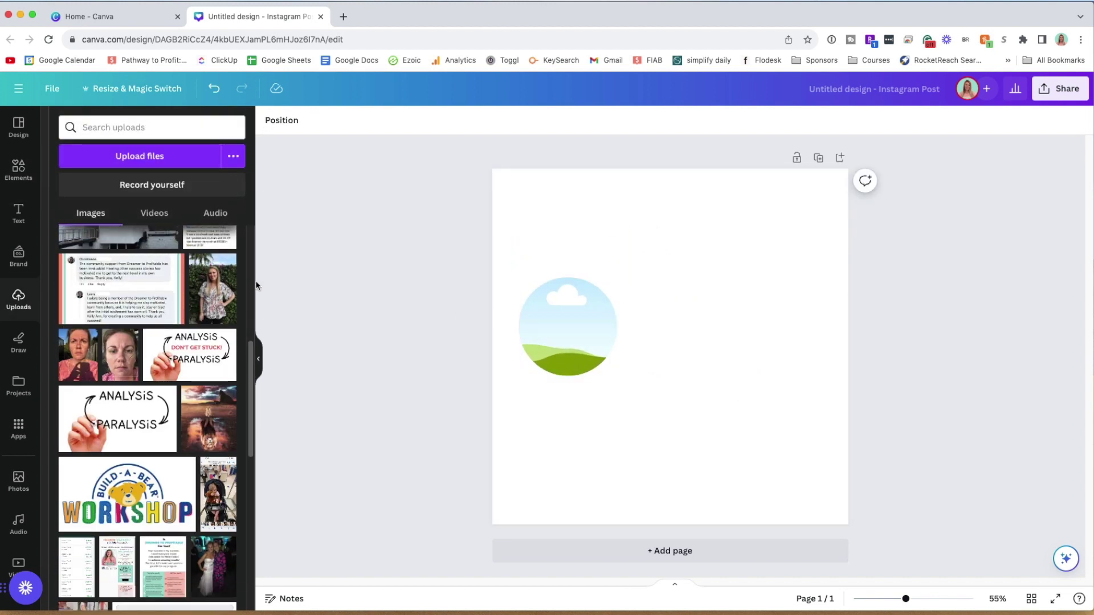
drag(369, 299, 568, 342)
double_click(570, 322)
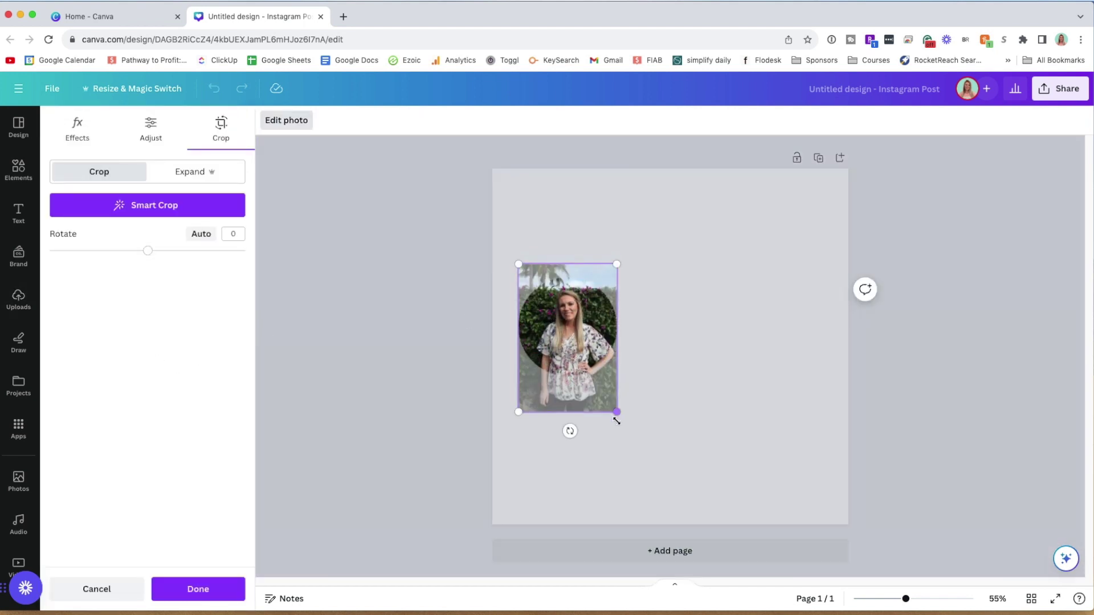
drag(616, 412, 691, 446)
drag(571, 332, 548, 326)
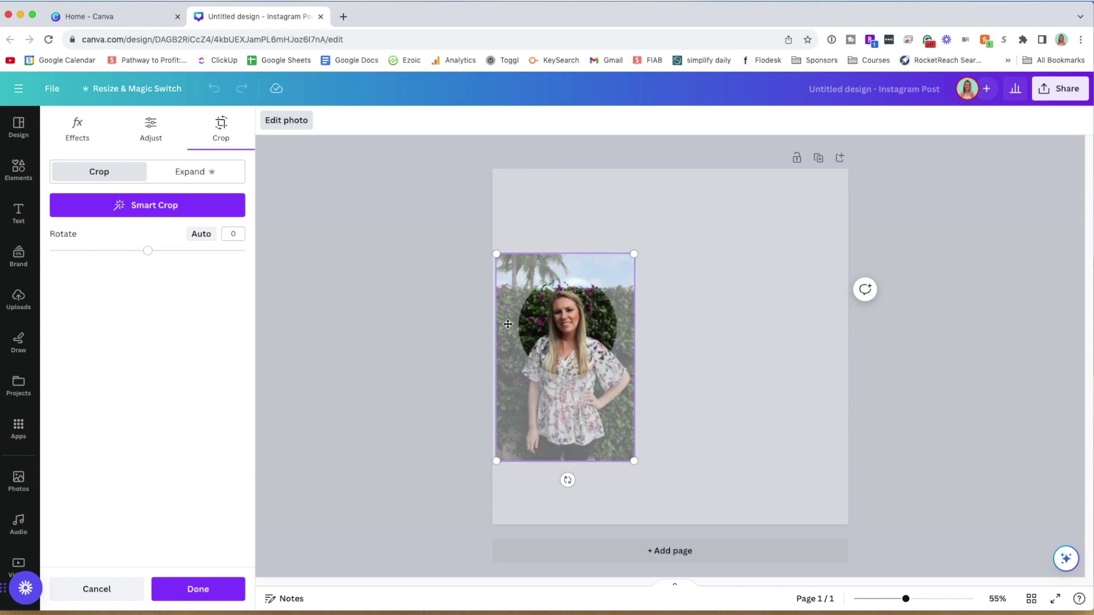
click(423, 320)
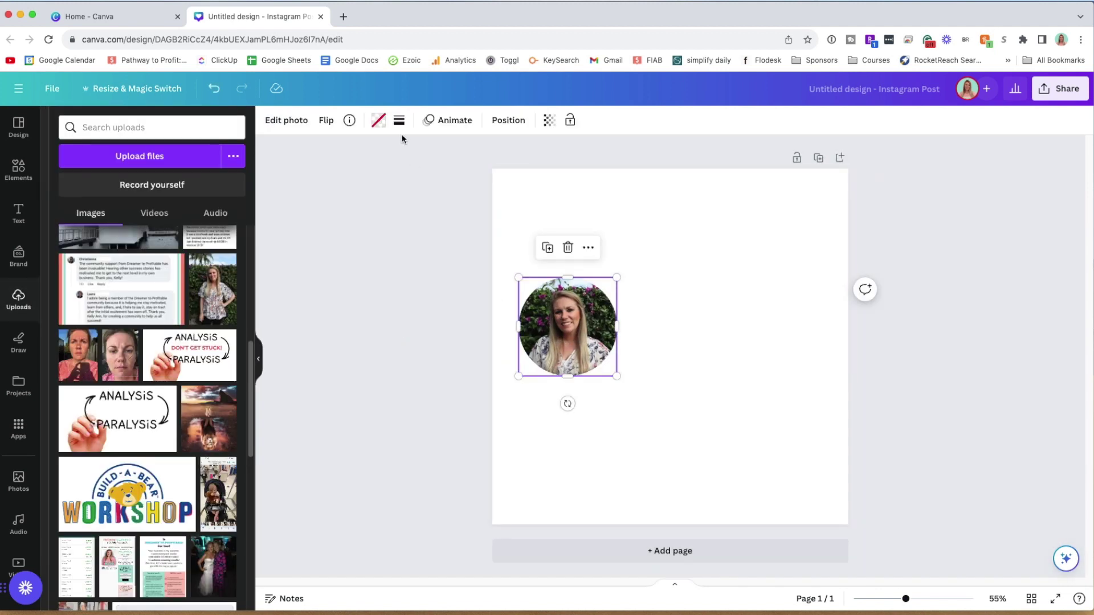
- Raise the headshot's brightness to 15 in the photo adjustments
click(303, 125)
click(149, 129)
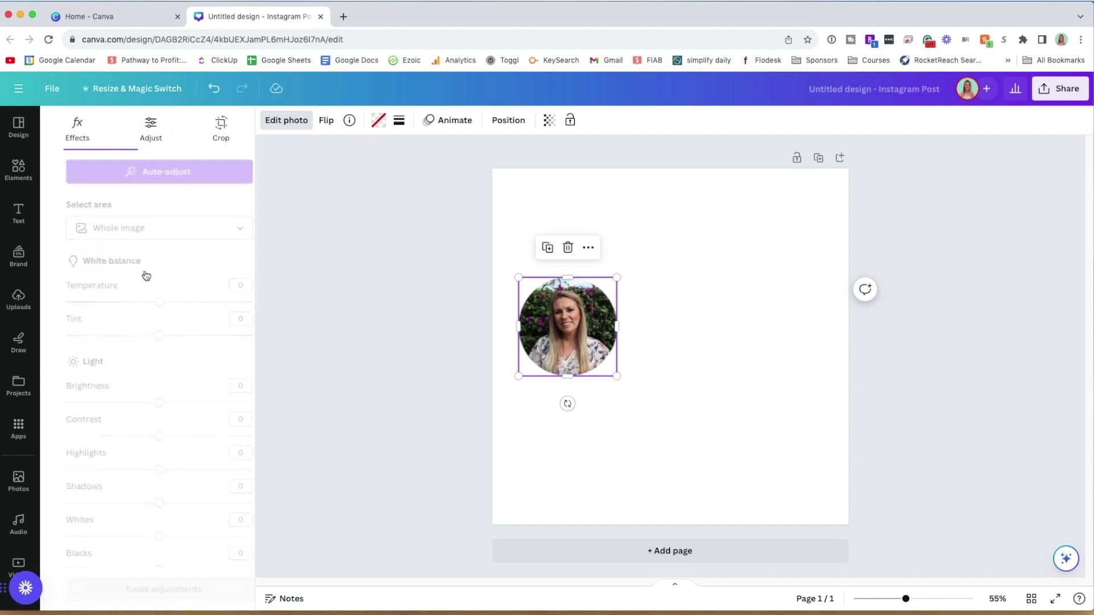
drag(143, 403, 163, 403)
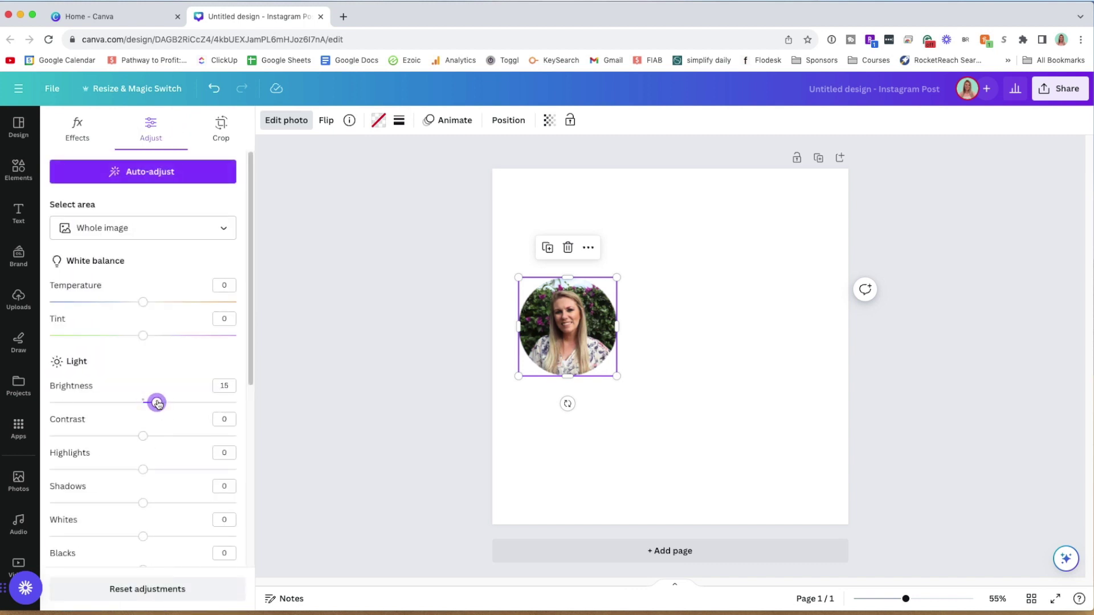
- Add an enlarged heading beside the circular photo and type the person's name in it
click(343, 376)
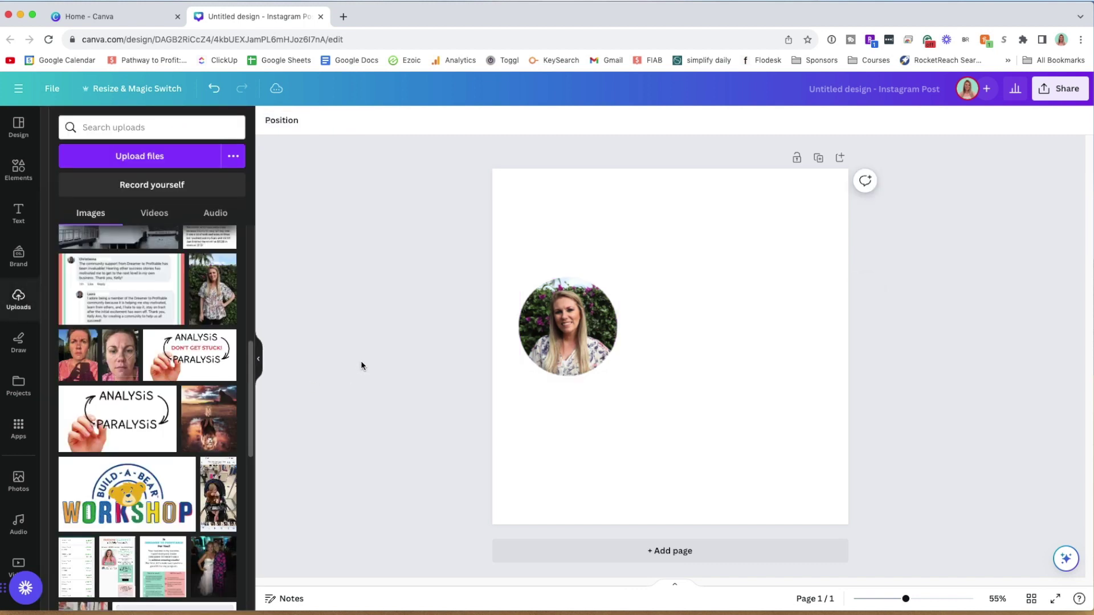
click(19, 214)
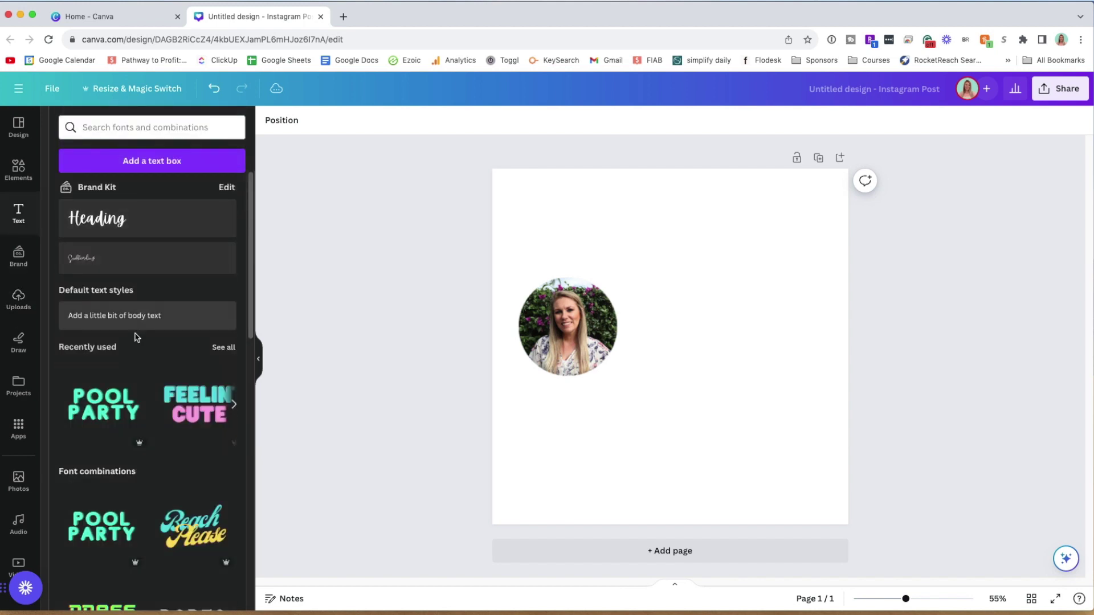
click(144, 232)
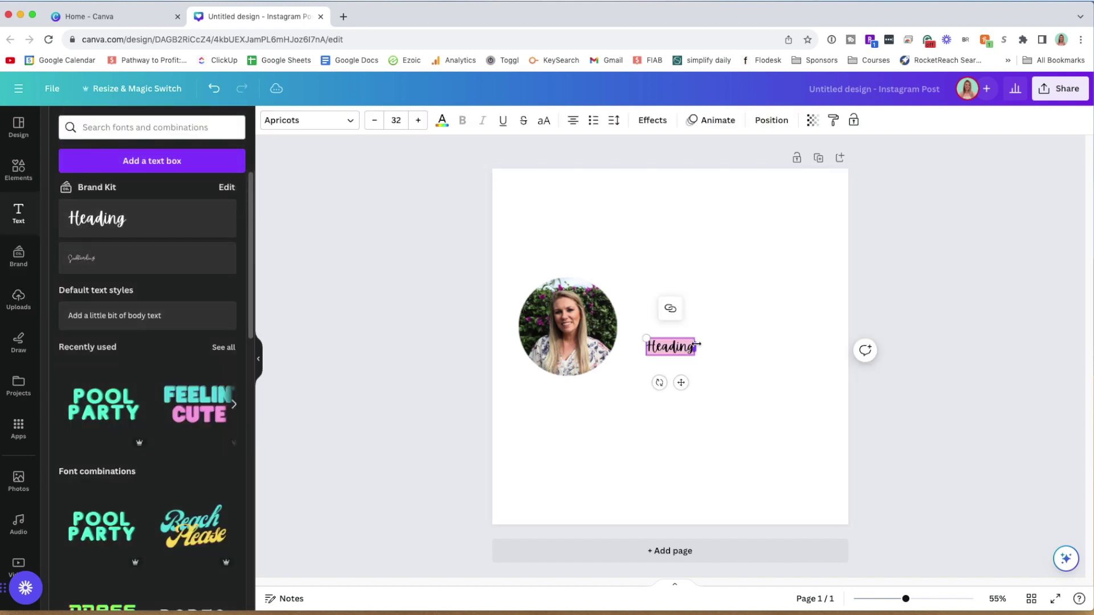
drag(697, 344, 796, 345)
drag(692, 339, 679, 317)
drag(776, 303, 813, 300)
double_click(760, 310)
text(Kelly )
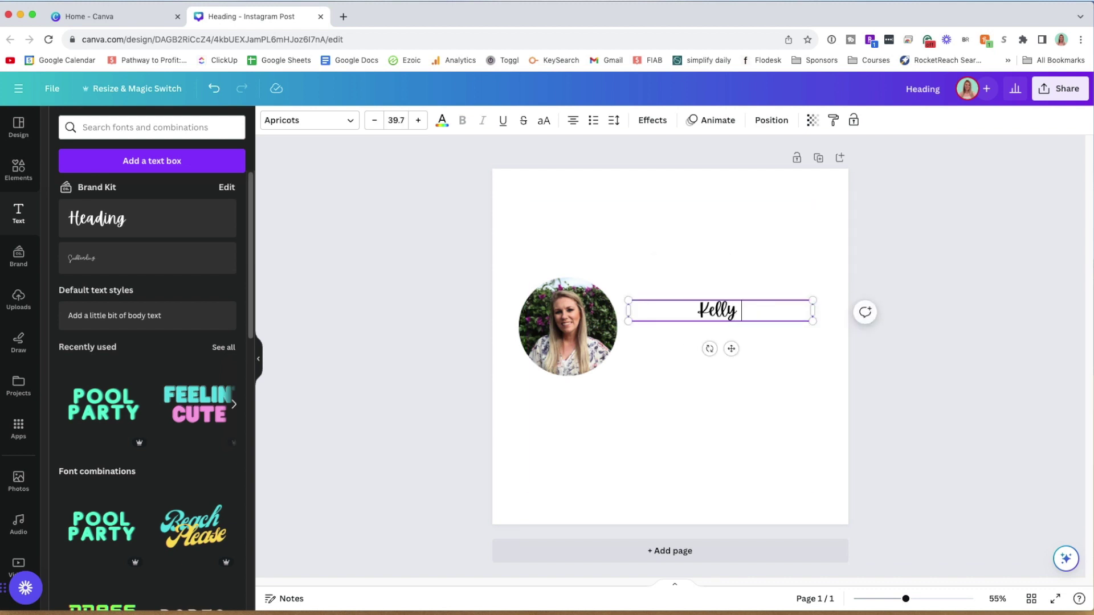
text(Anne Smith)
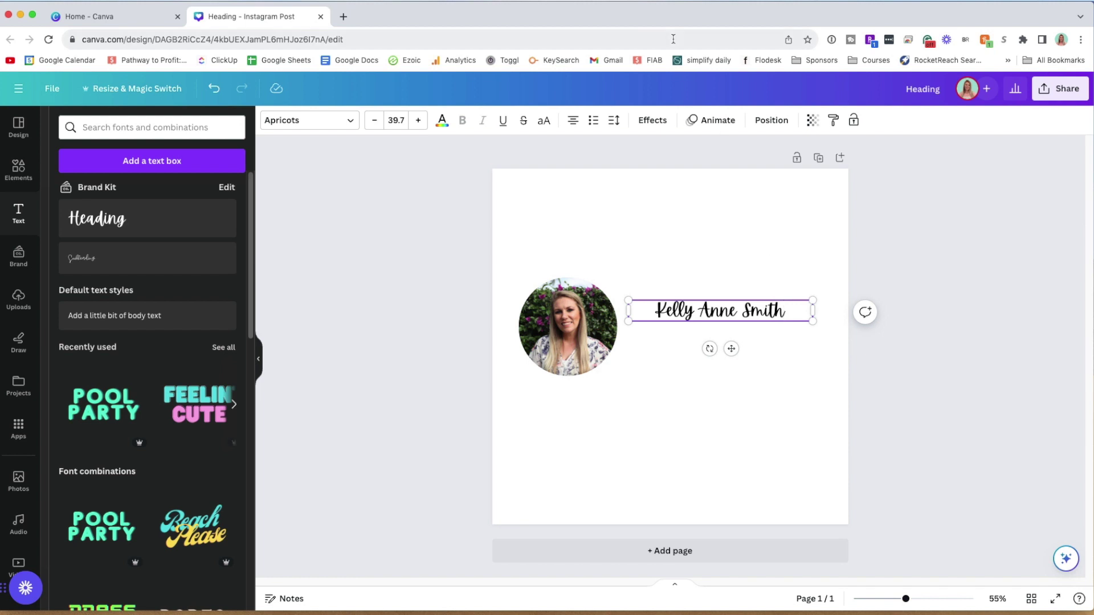
click(442, 330)
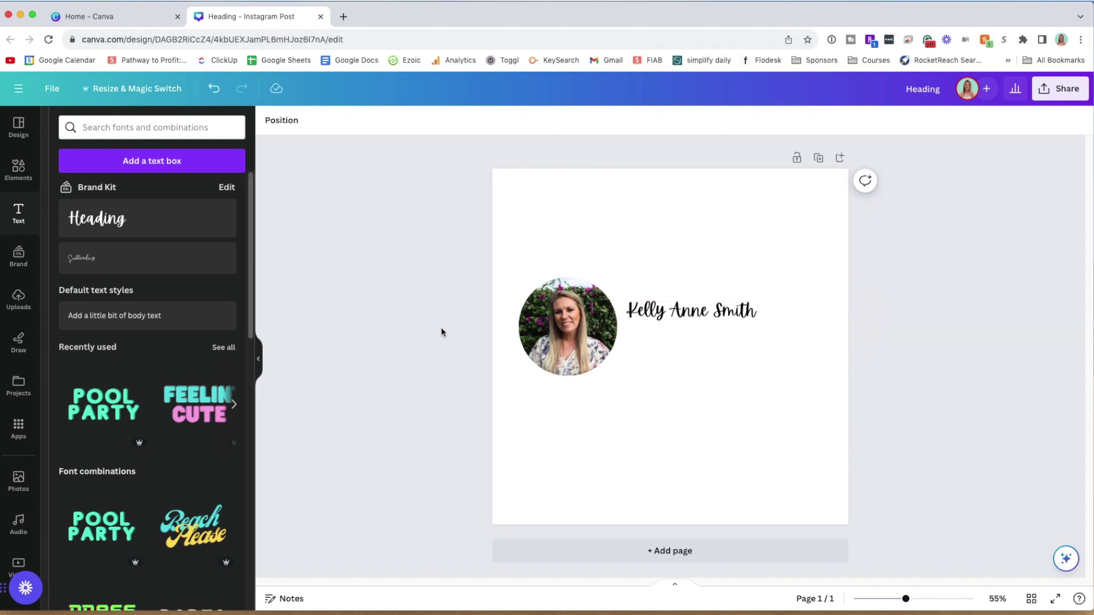
- Add a left-aligned 'Freedom In A Budget' body text line under the name
click(156, 319)
drag(694, 347, 739, 340)
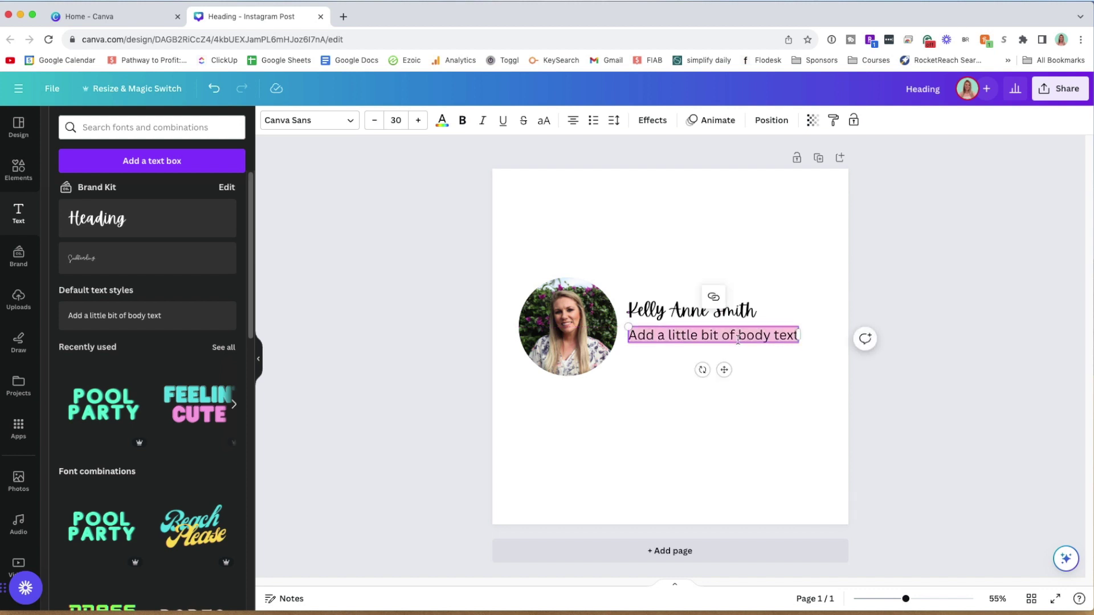
text(Freedom)
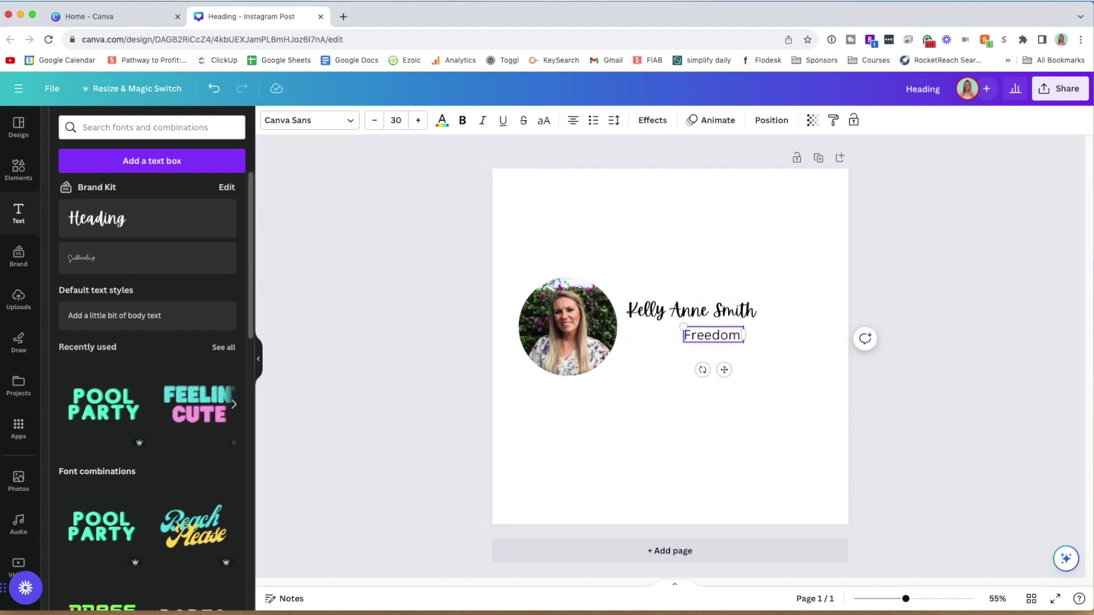
text( In A Budget)
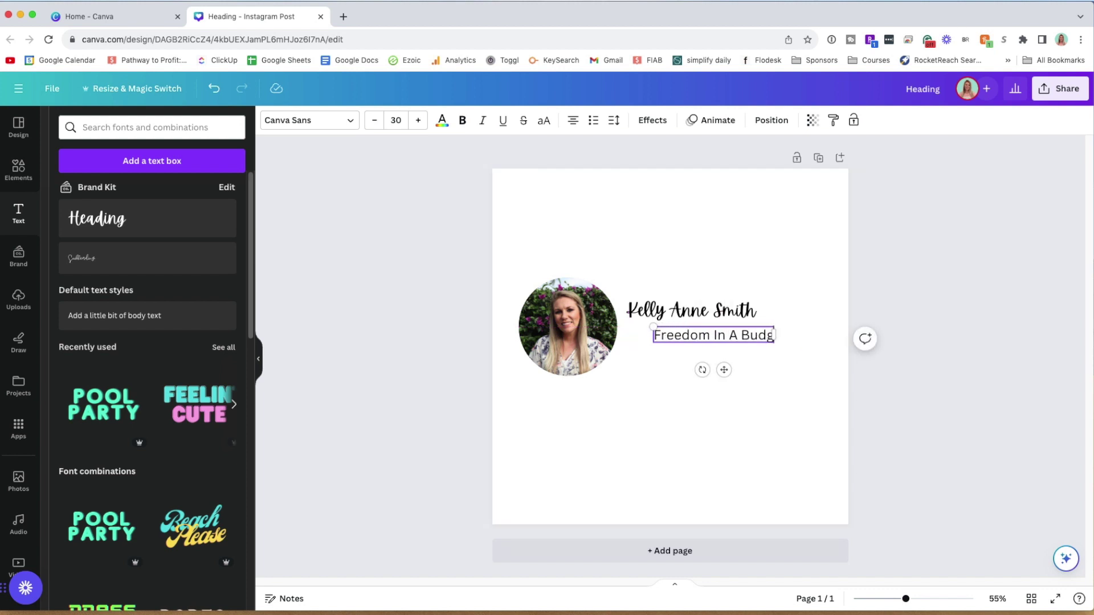
click(573, 120)
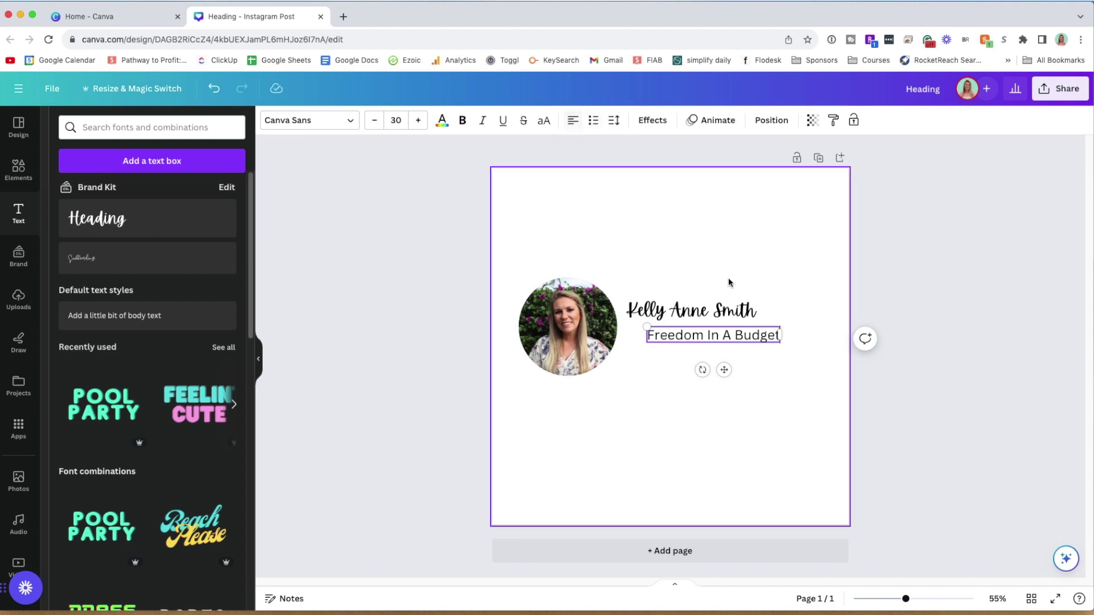
drag(686, 335, 665, 336)
click(666, 336)
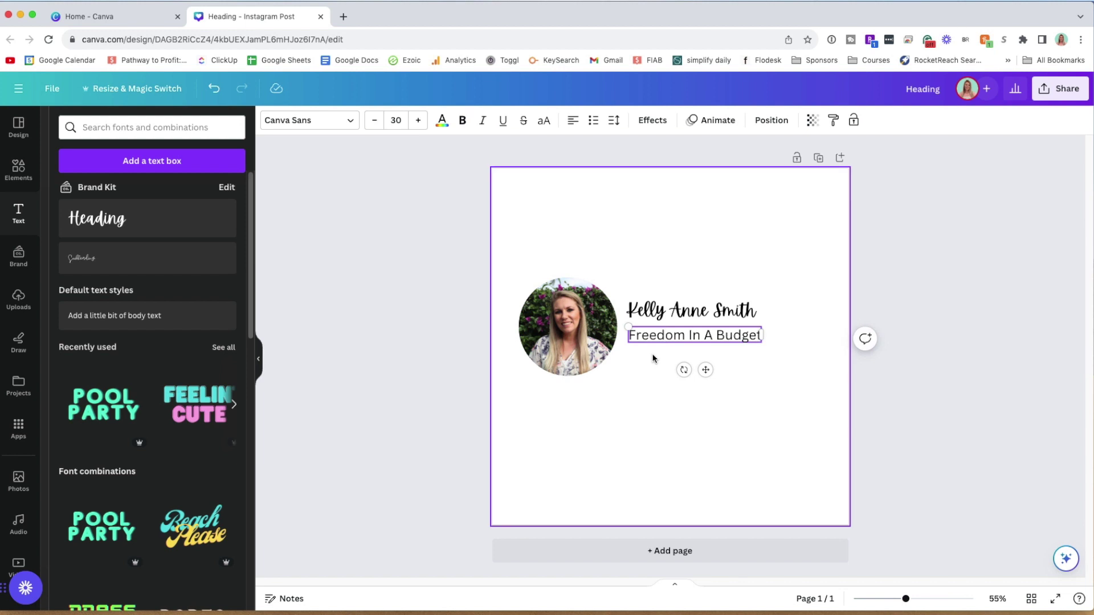
click(670, 348)
click(725, 337)
- Duplicate the tagline below itself and retype it as 'freedominabudget.com'
drag(725, 338, 721, 358)
double_click(721, 358)
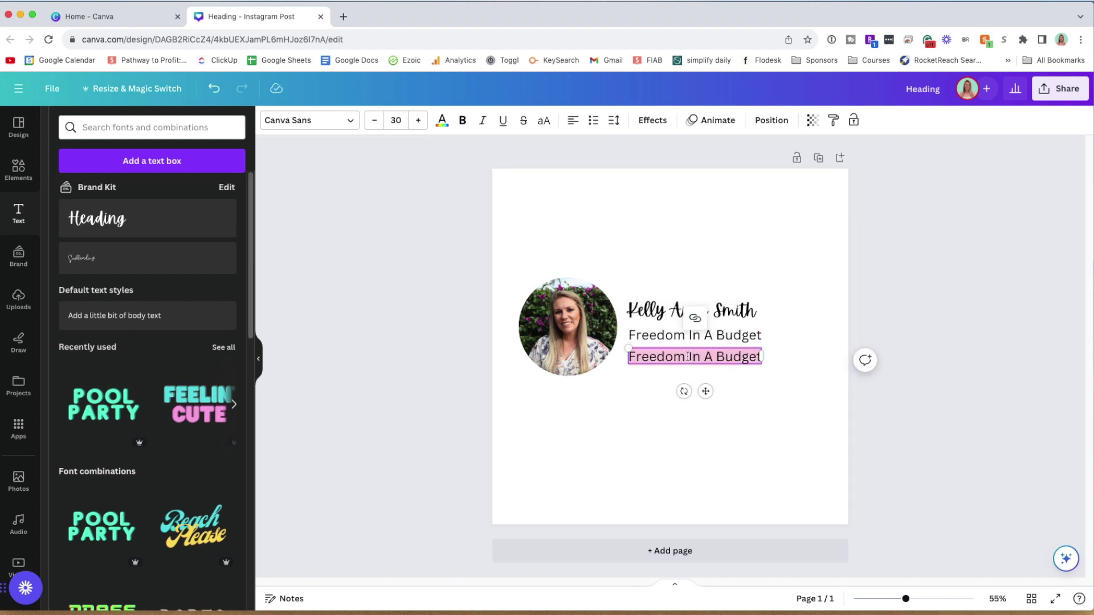
text(freedom)
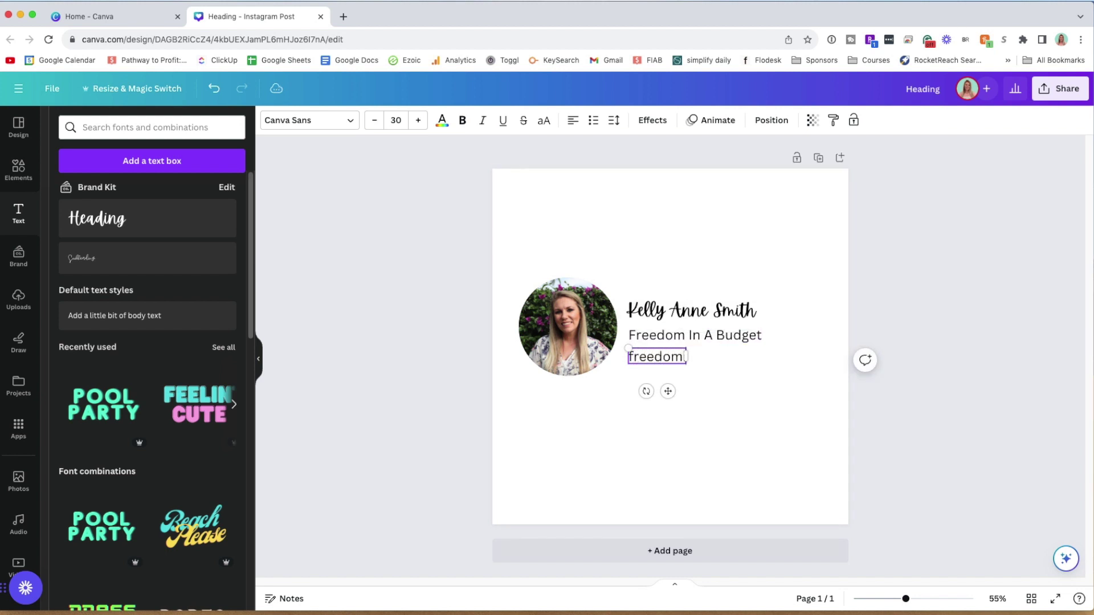
text(inabudget.com)
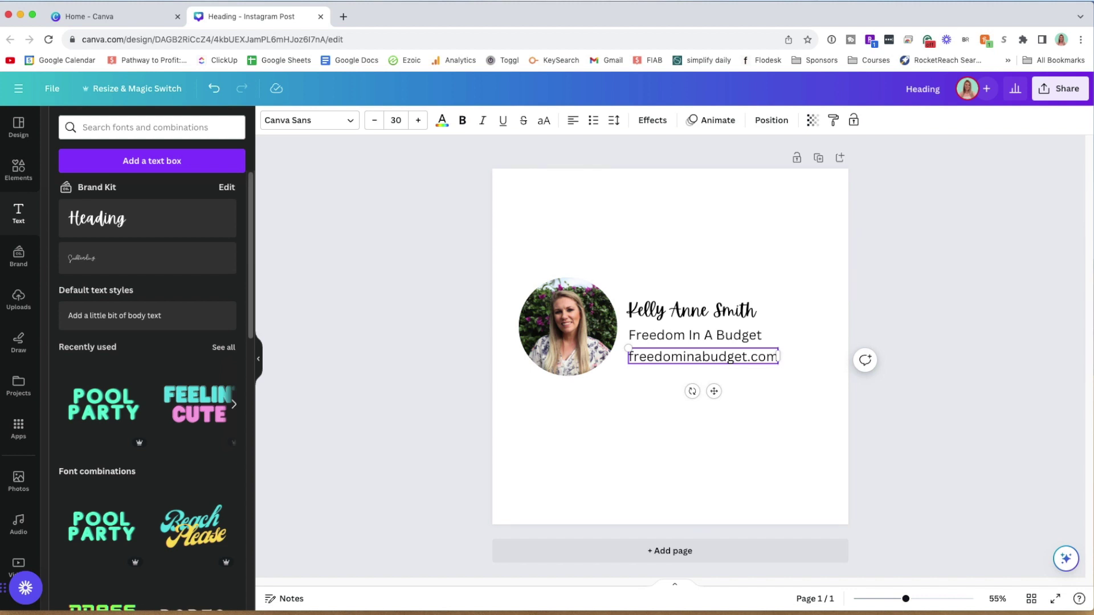
click(406, 469)
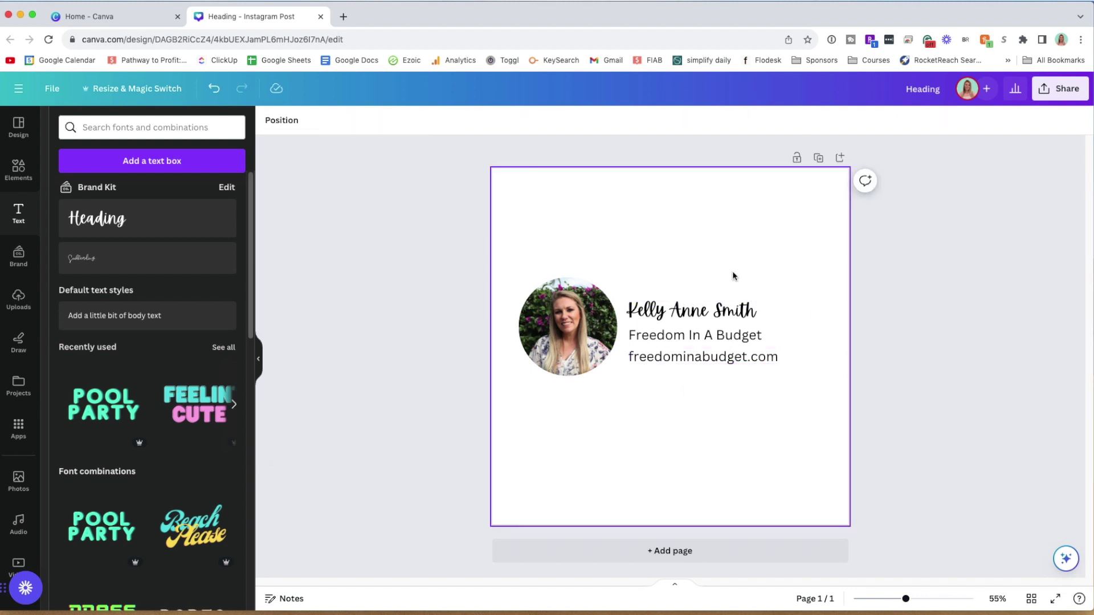
- Group the photo with the three text lines and move the block higher up the page
drag(737, 286, 735, 391)
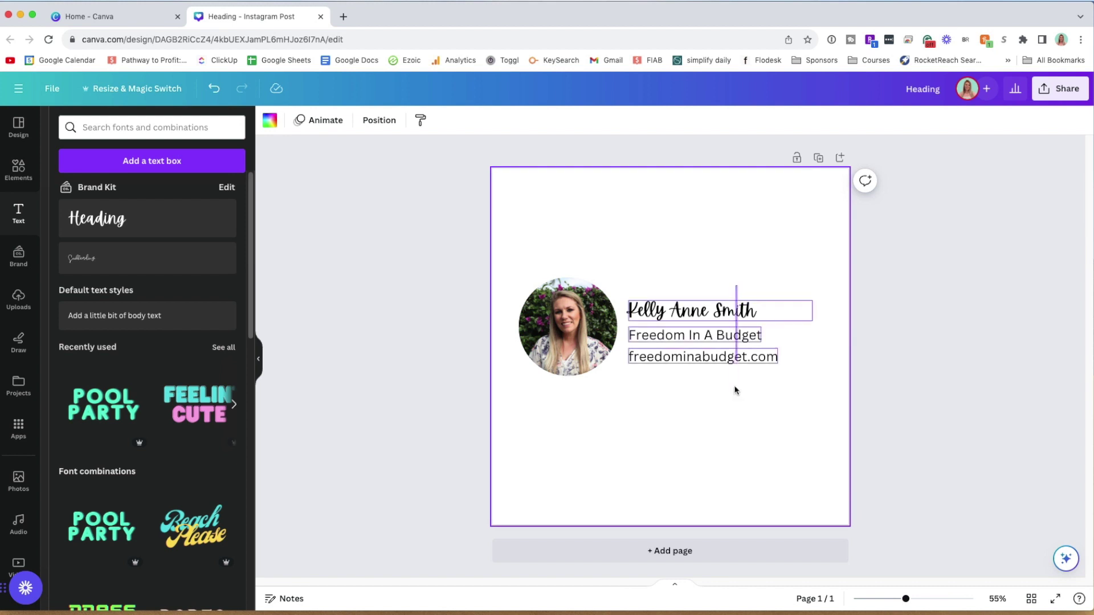
click(816, 397)
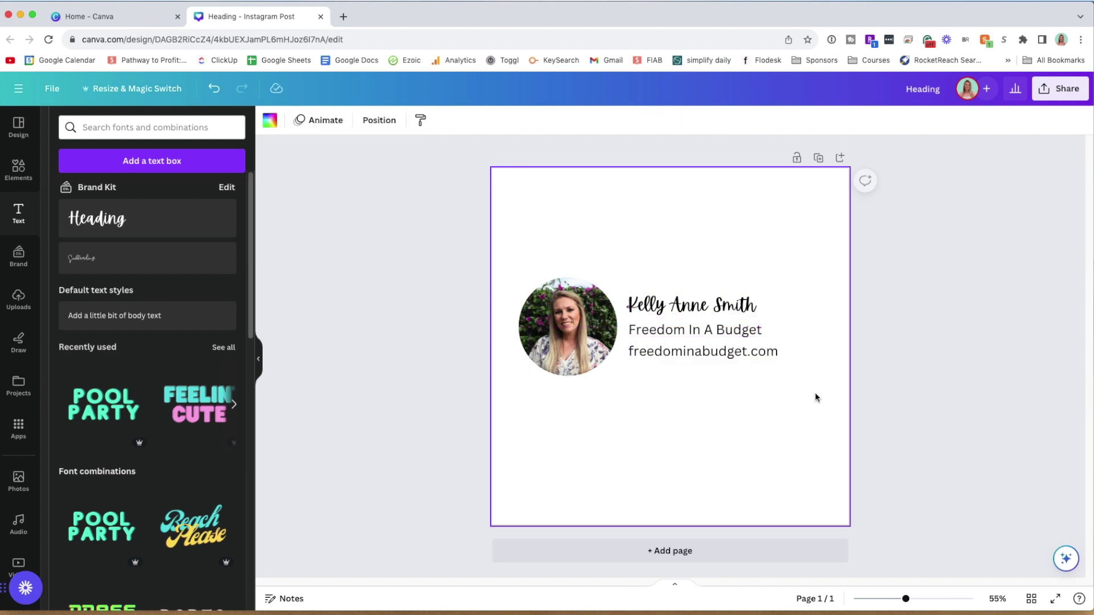
drag(816, 397, 516, 277)
click(675, 247)
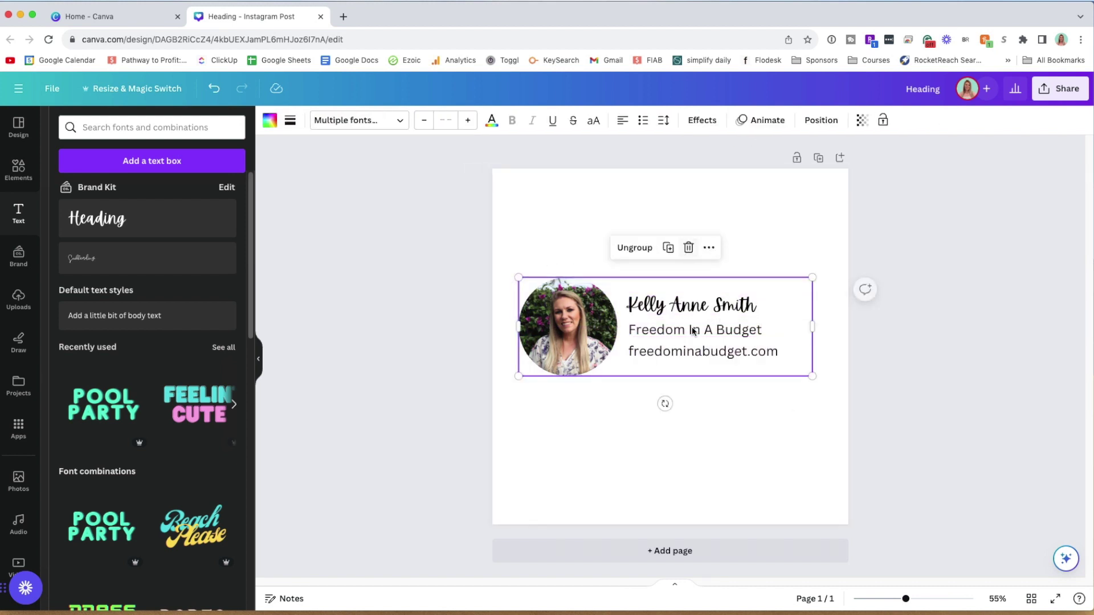
drag(693, 330, 702, 272)
click(454, 301)
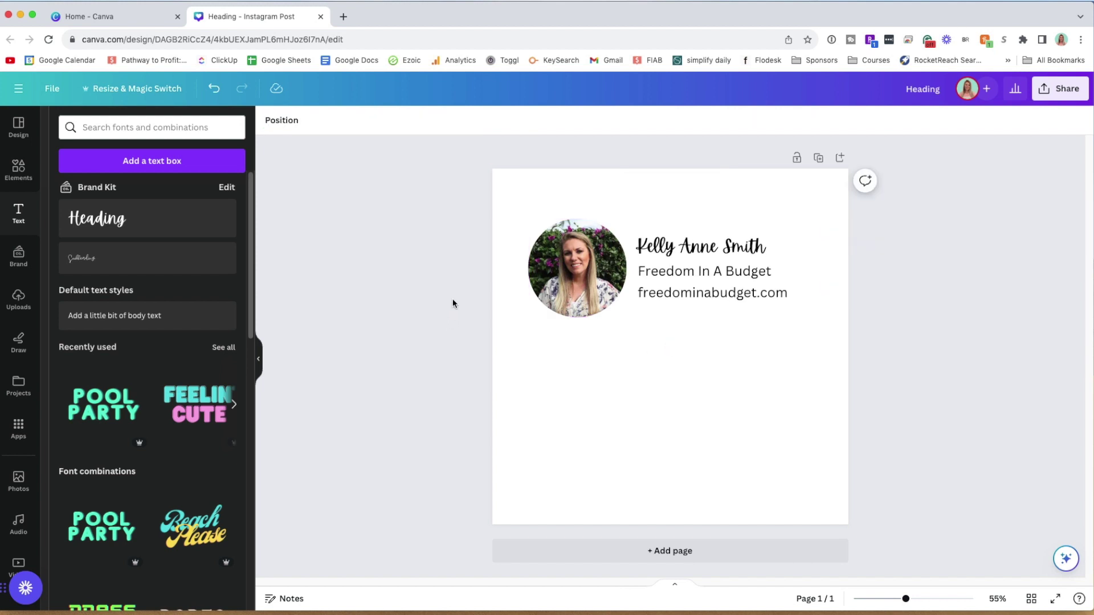